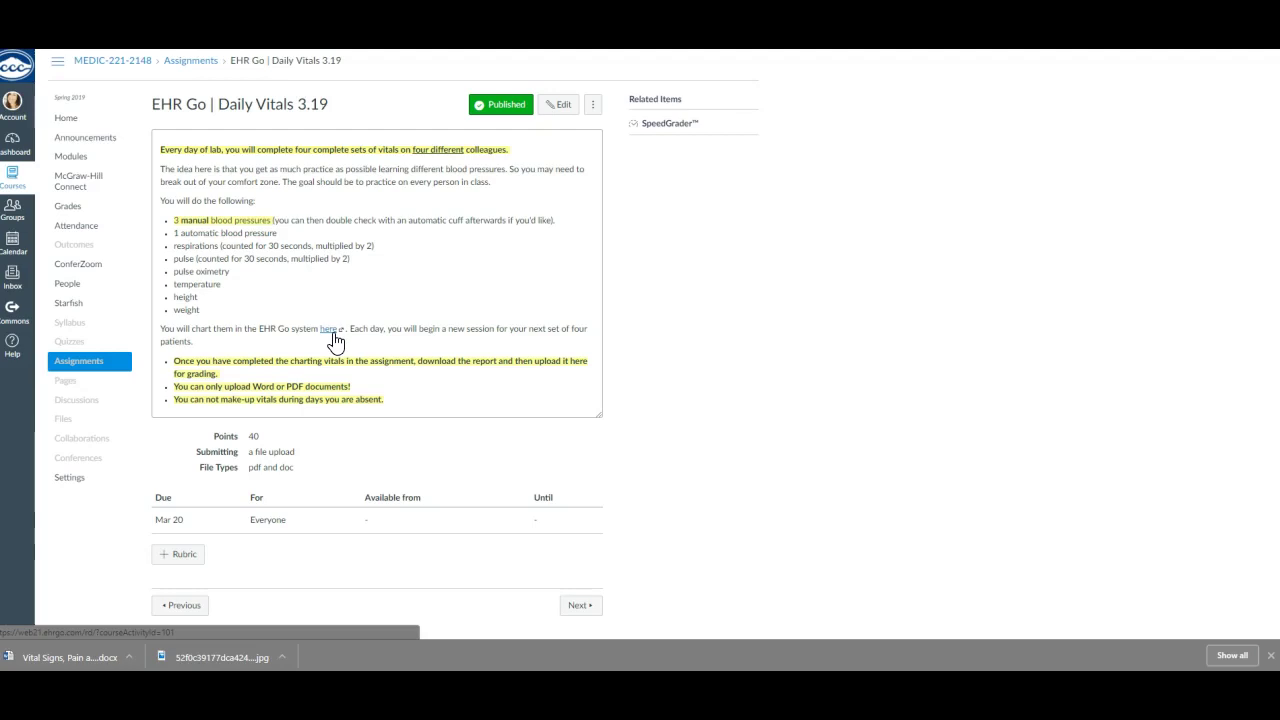
- Follow the 'here' link in the Daily Vitals assignment to open the EHR Go activity
left_click(333, 332)
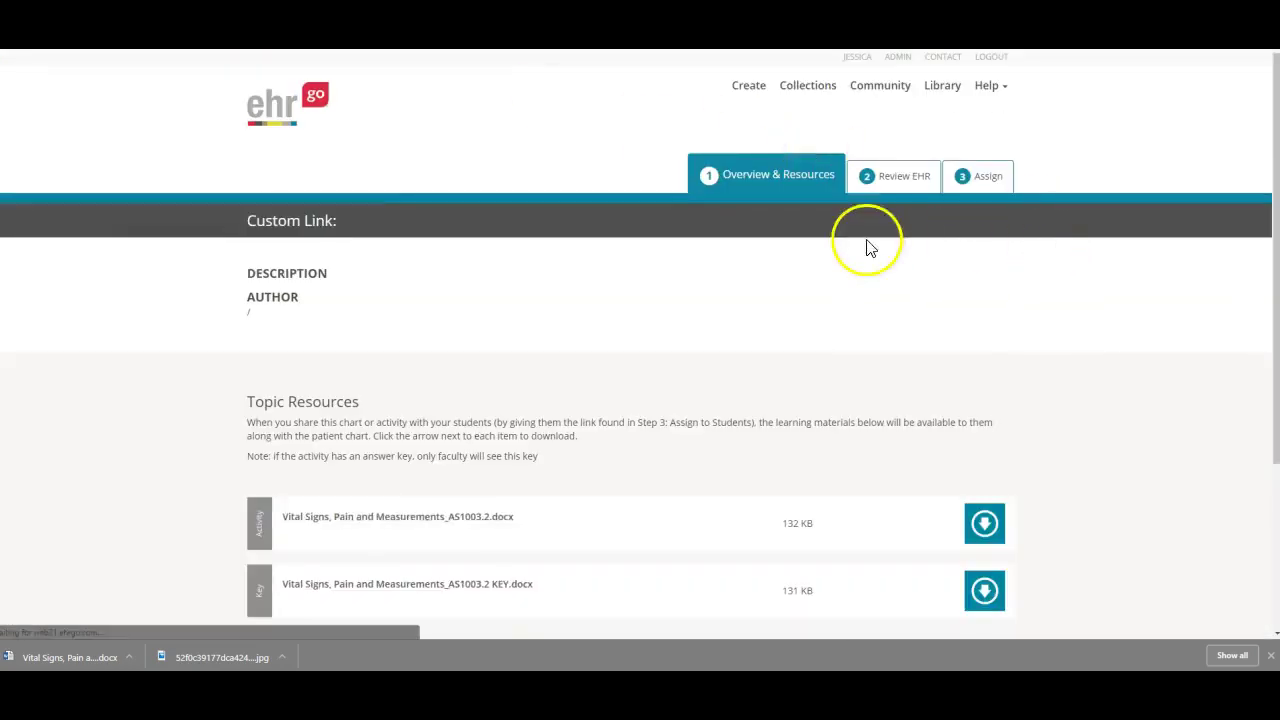
- Switch the activity to Student view and bring the Vital Signs Word instructions forward
left_click(369, 174)
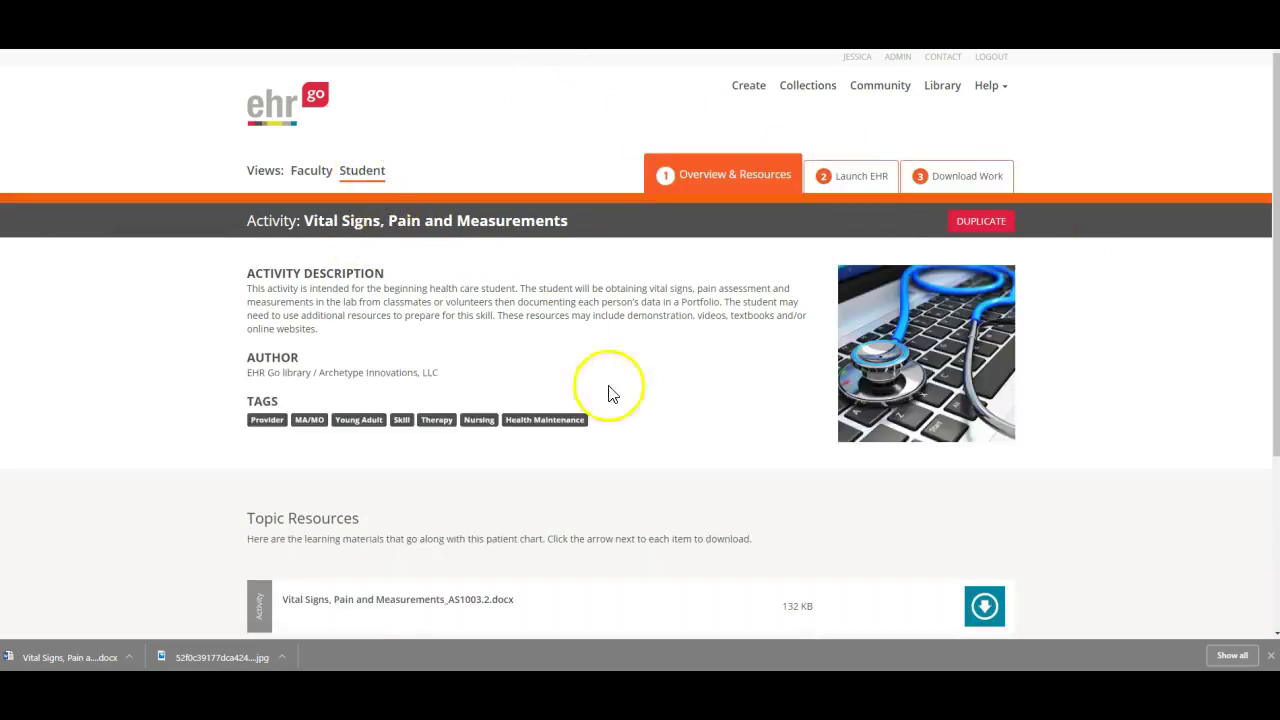
scroll(496, 513, "down", 2)
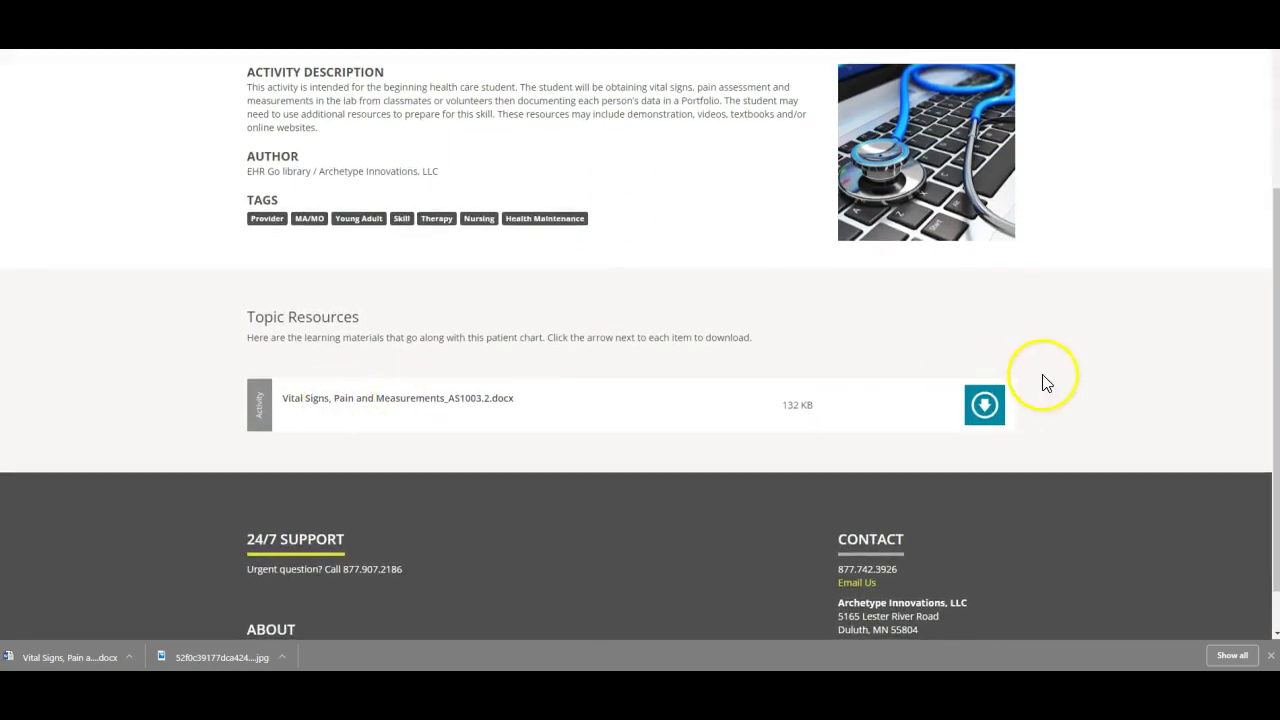
mouse_move(606, 680)
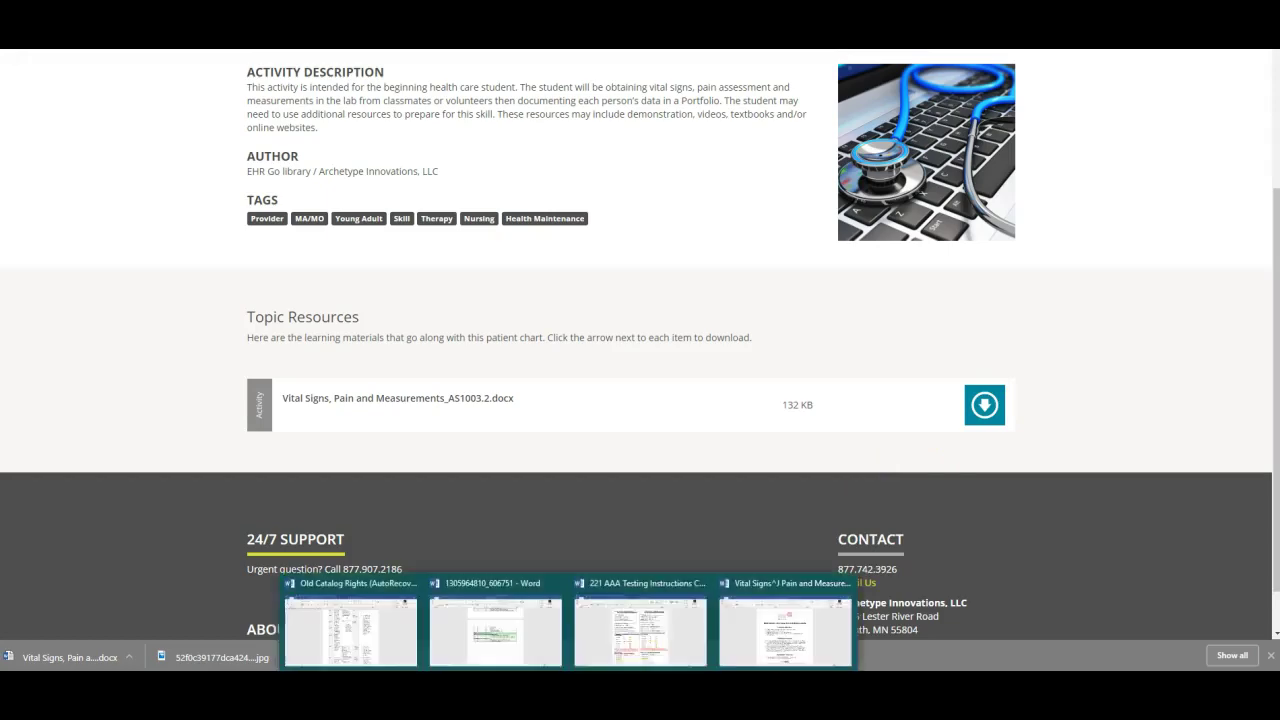
left_click(792, 600)
scroll(738, 445, "down", 7)
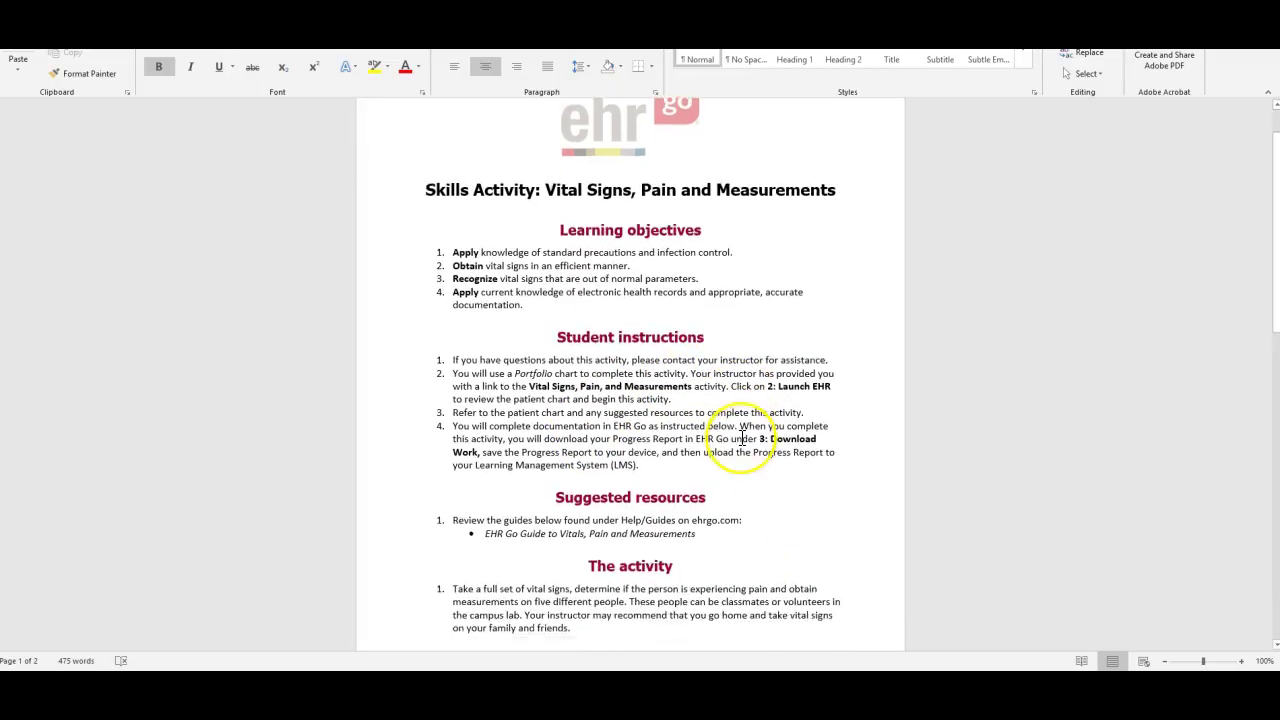
scroll(740, 447, "down", 6)
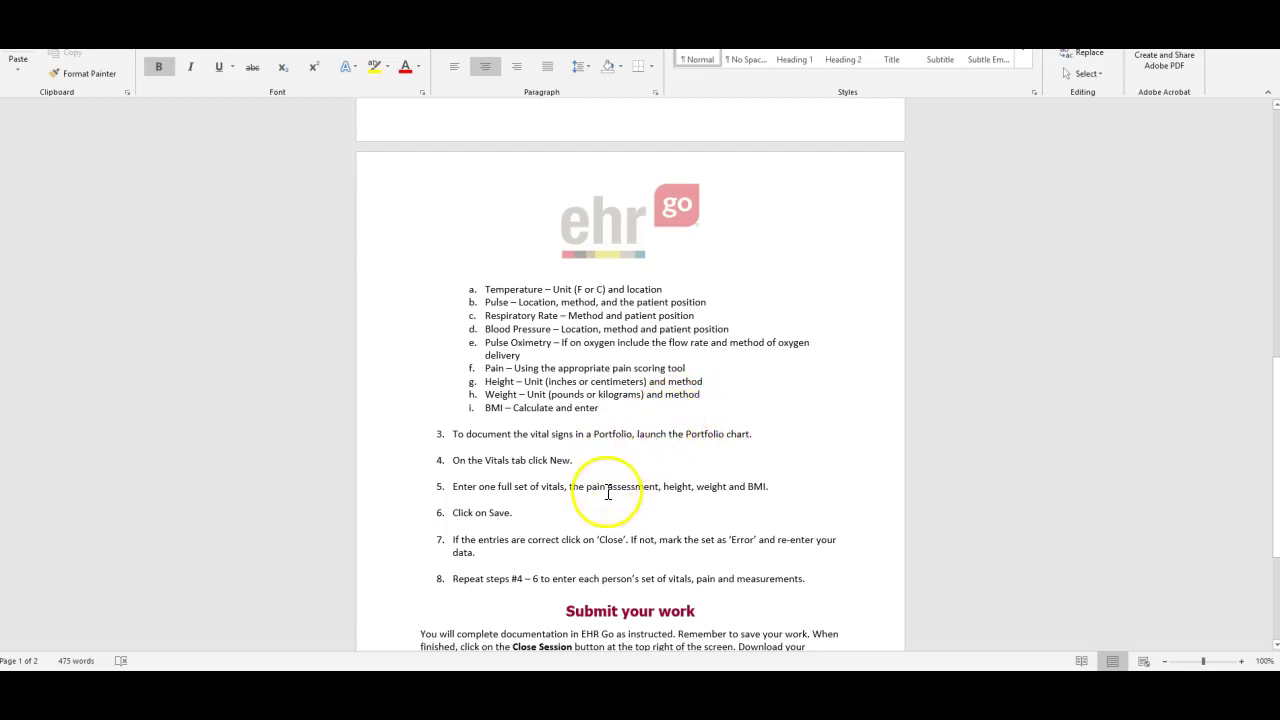
- Scroll back to the top of the Vital Signs instructions document
scroll(660, 500, "up", 10)
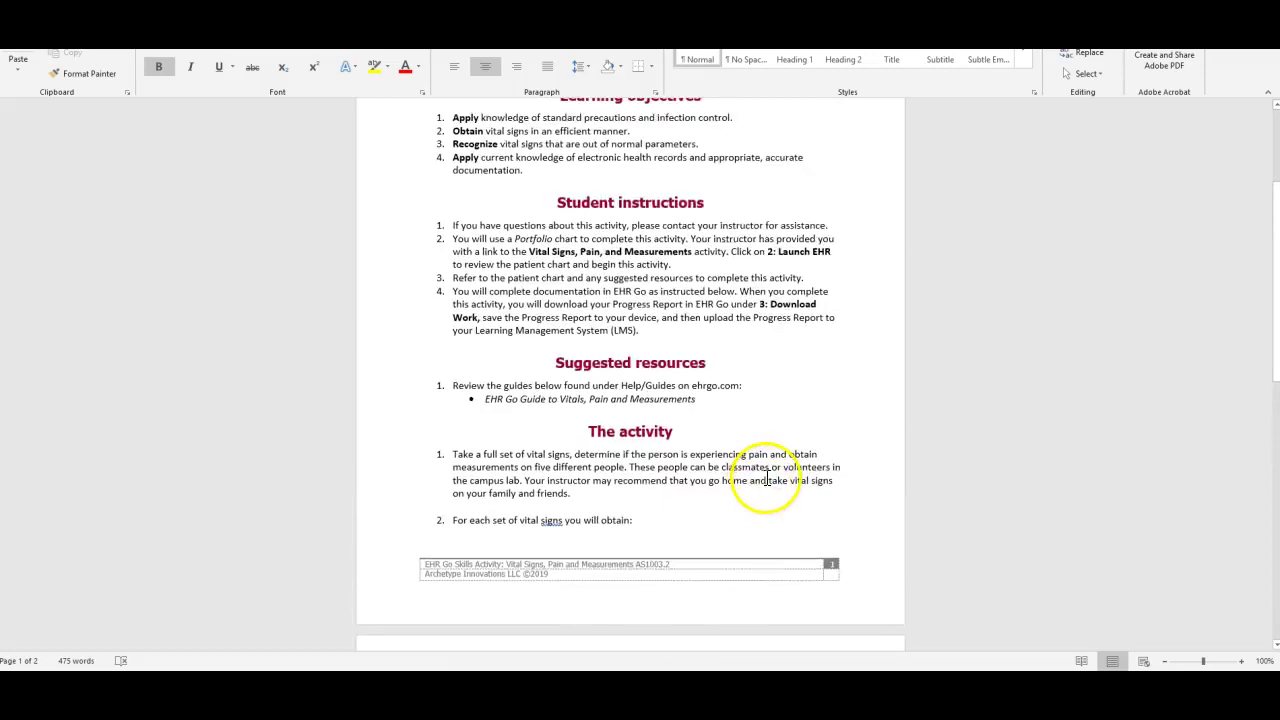
scroll(768, 478, "up", 4)
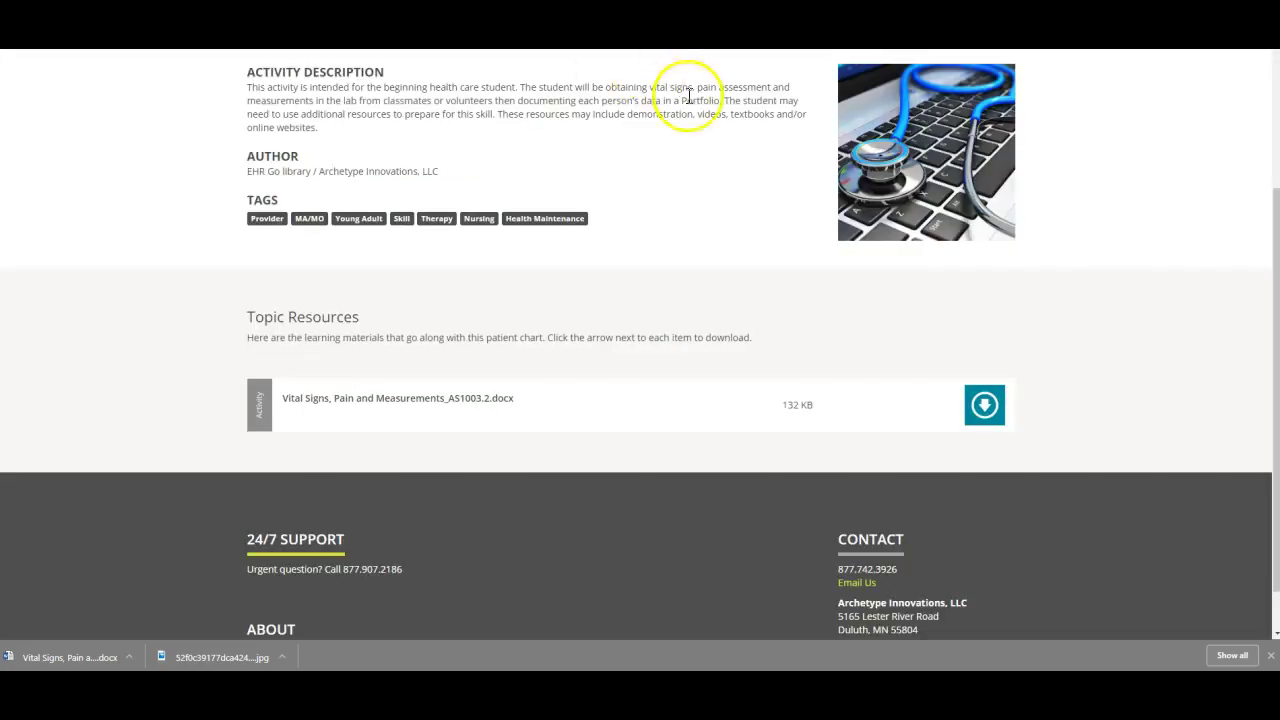
- Show the Launch EHR sessions list for the Vital Signs, Pain and Measurements activity
scroll(740, 279, "up", 3)
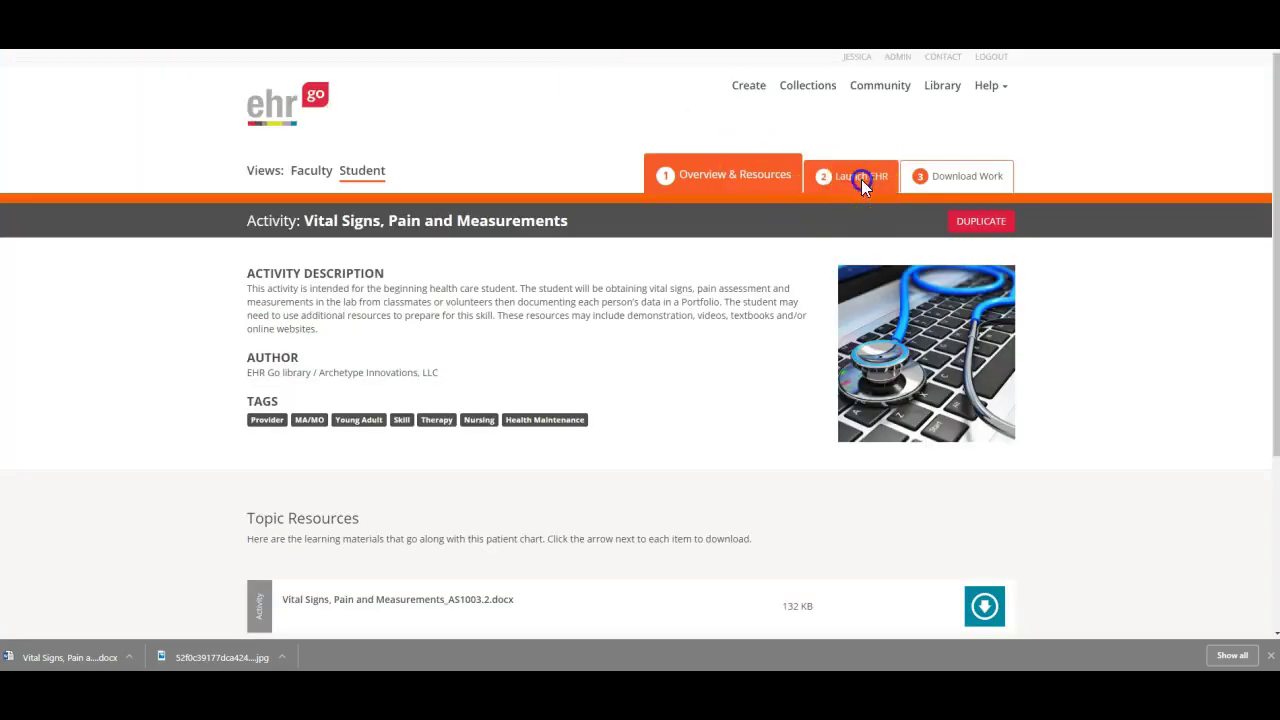
left_click(862, 180)
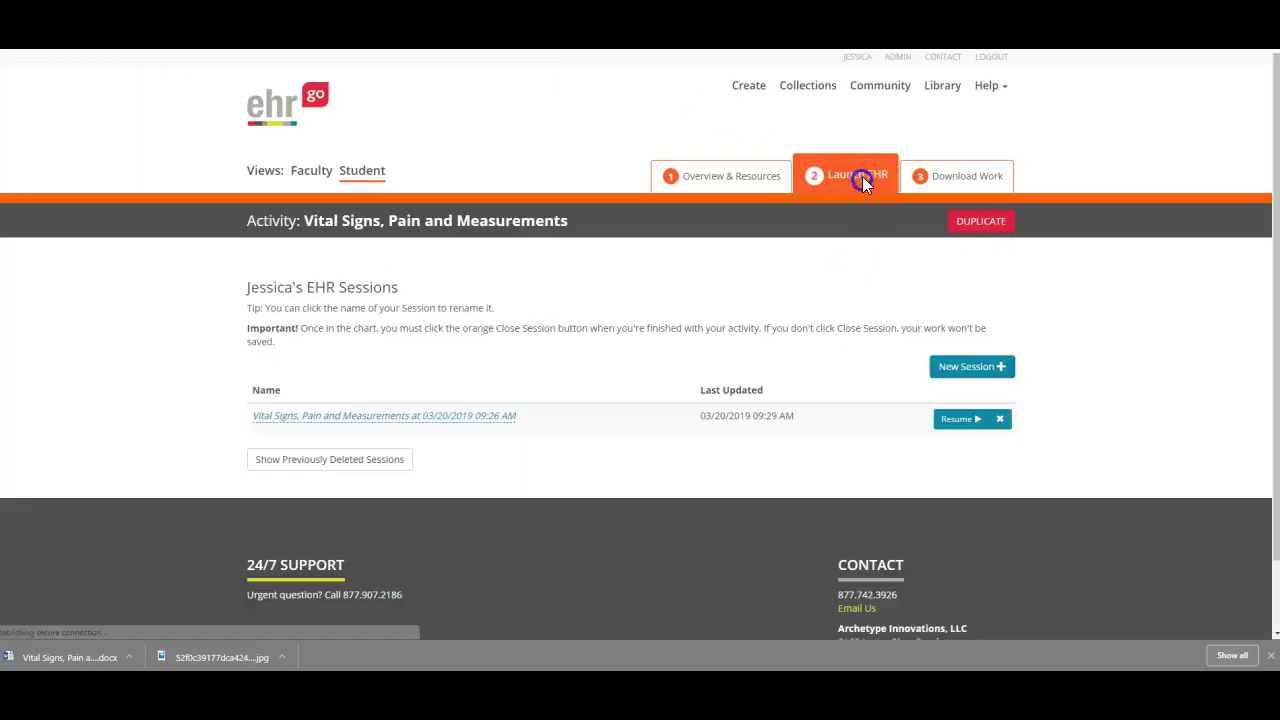
- Start a new EHR session and open the patient's Registration Details under Account
left_click(980, 378)
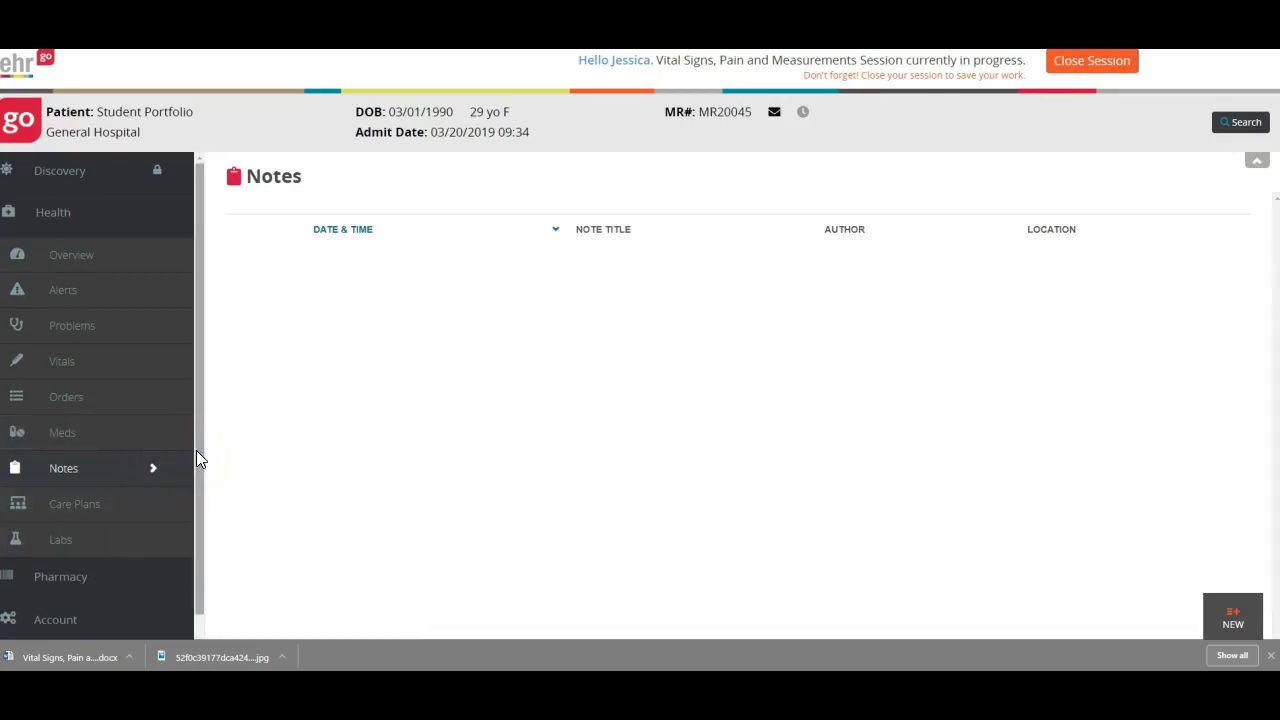
scroll(185, 470, "down", 1)
left_click(90, 605)
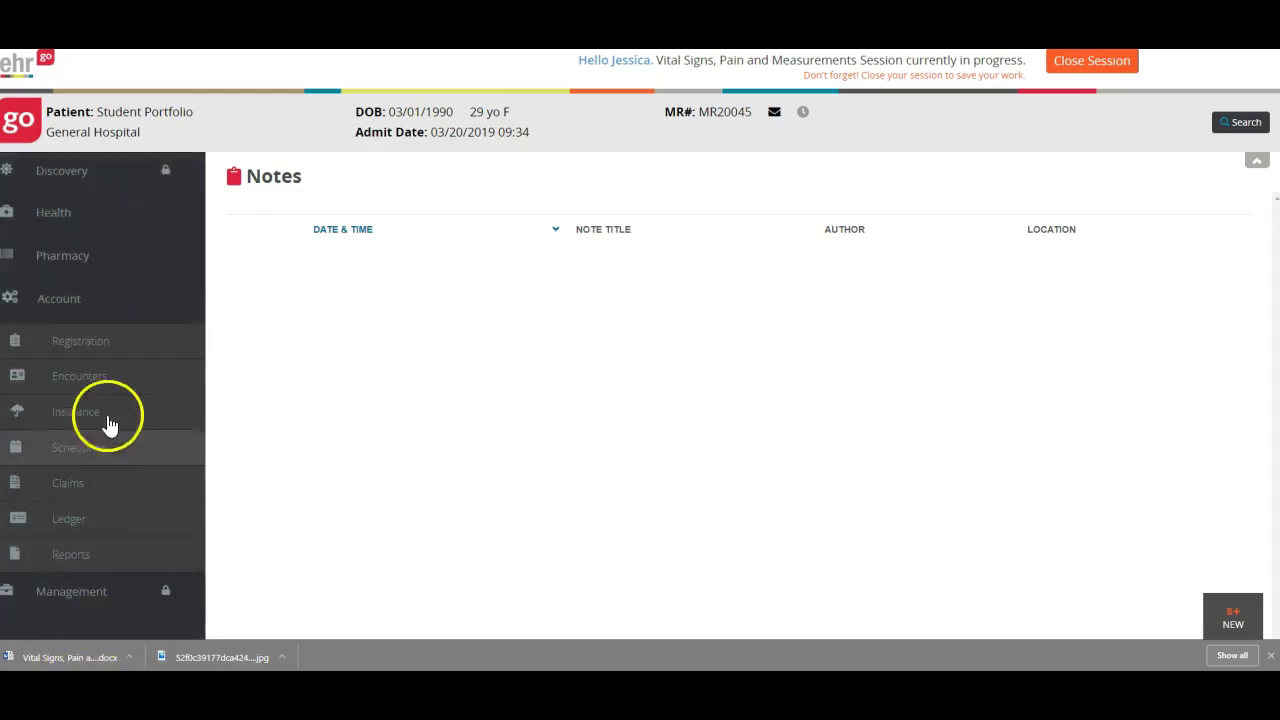
left_click(115, 343)
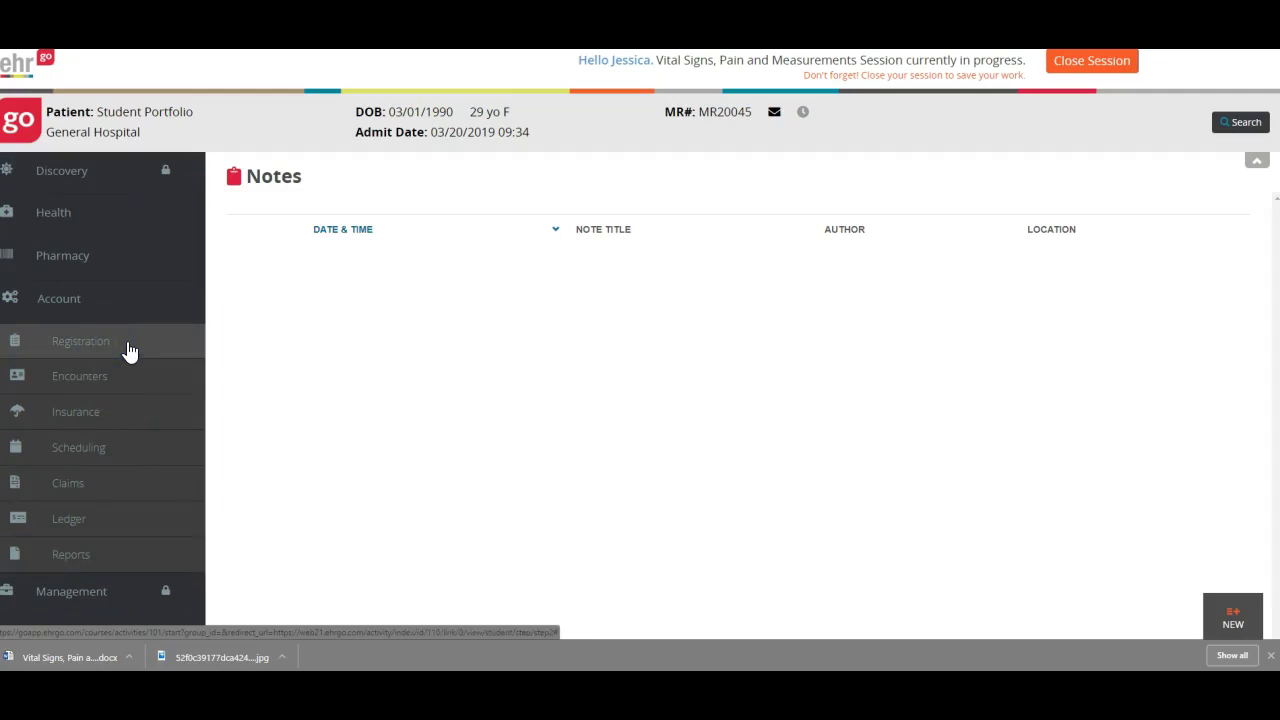
left_click(128, 350)
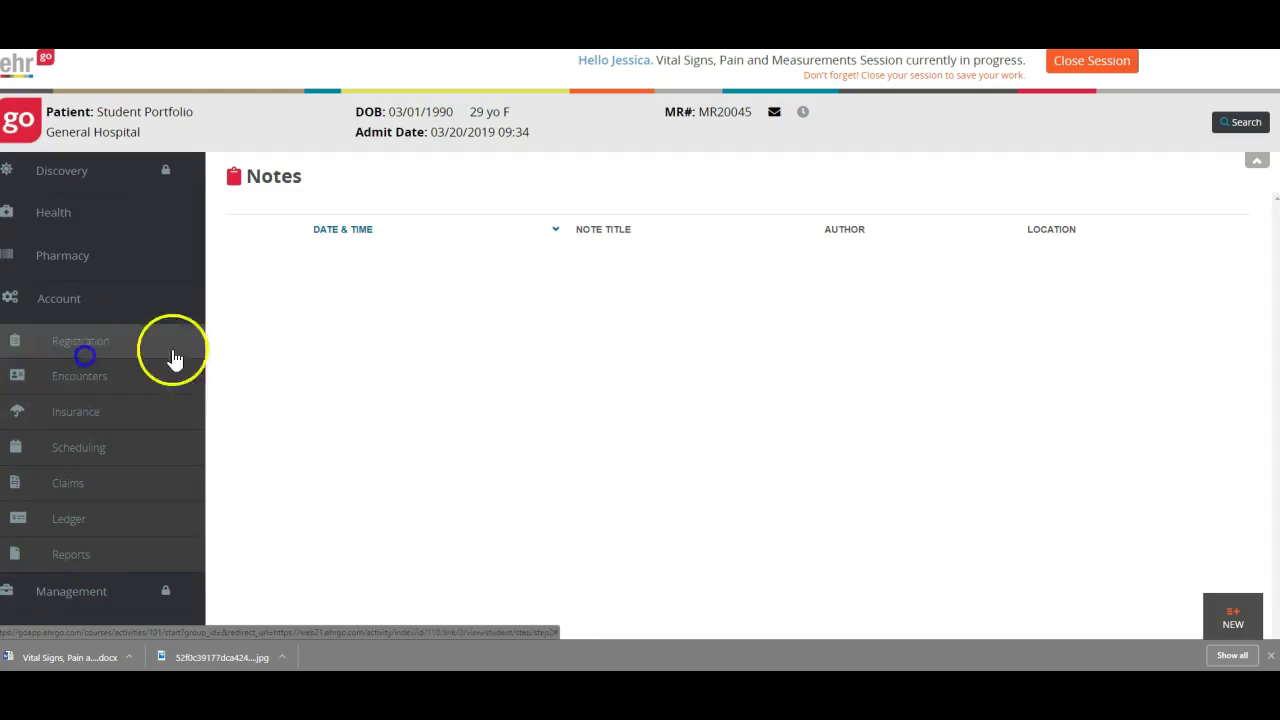
left_click(1230, 627)
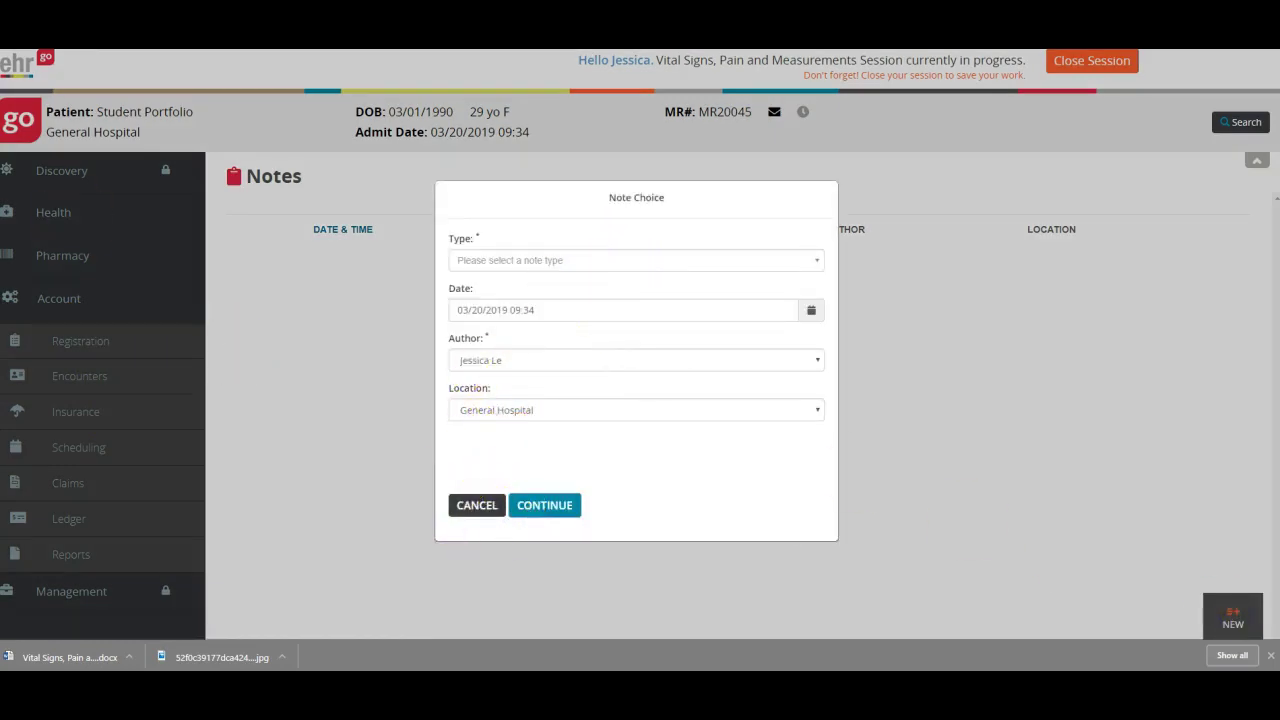
key("Escape")
left_click(73, 343)
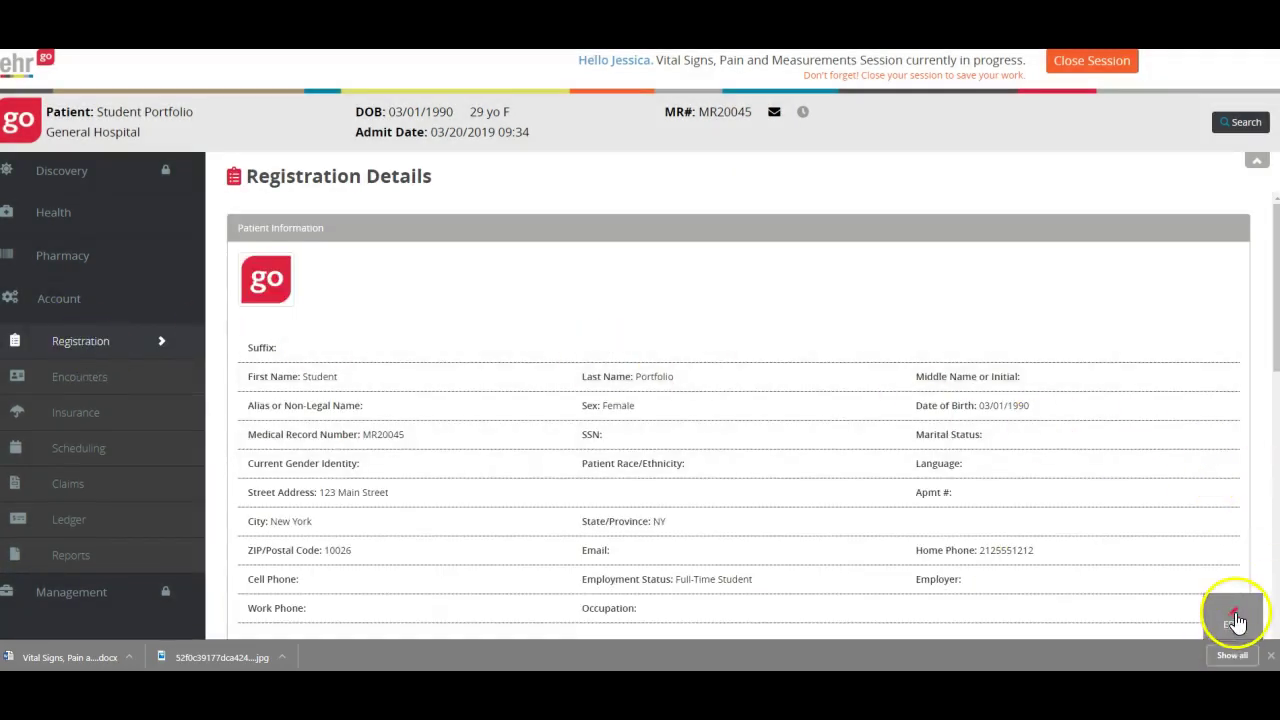
- Replace the placeholder first and last name with the volunteer's name and save the registration
left_click(1233, 620)
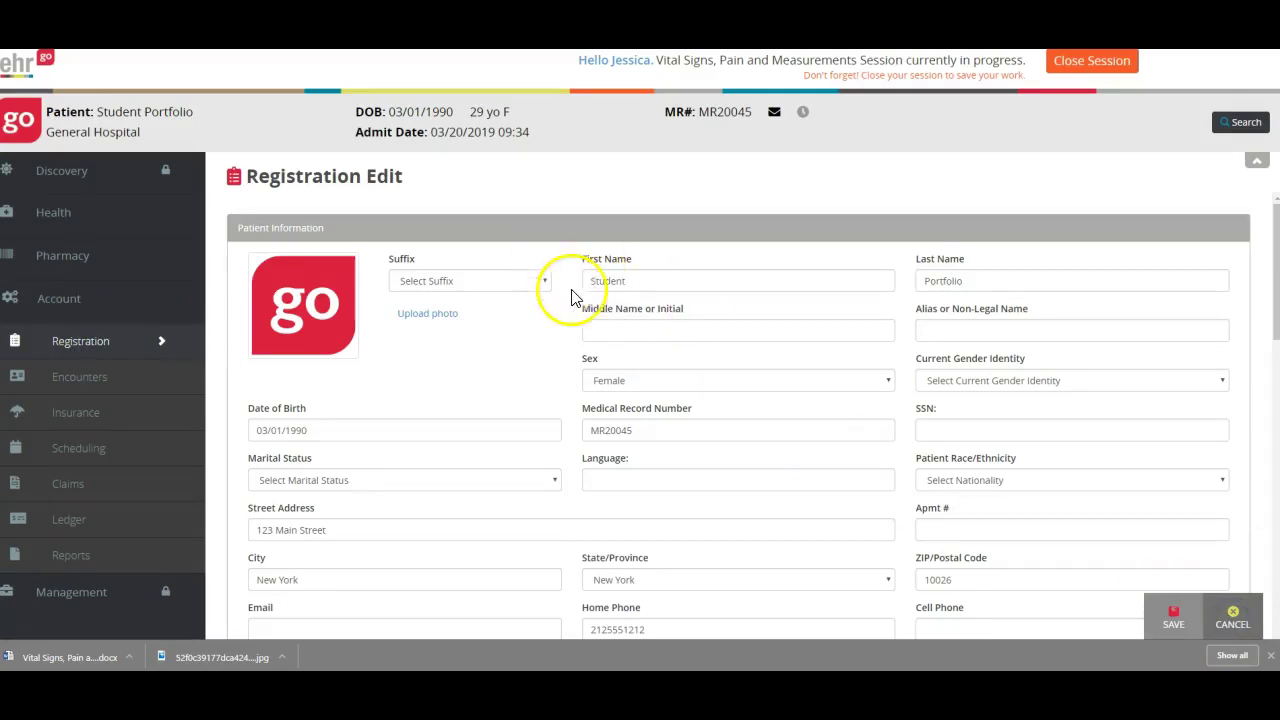
left_click_drag(628, 282, 533, 285)
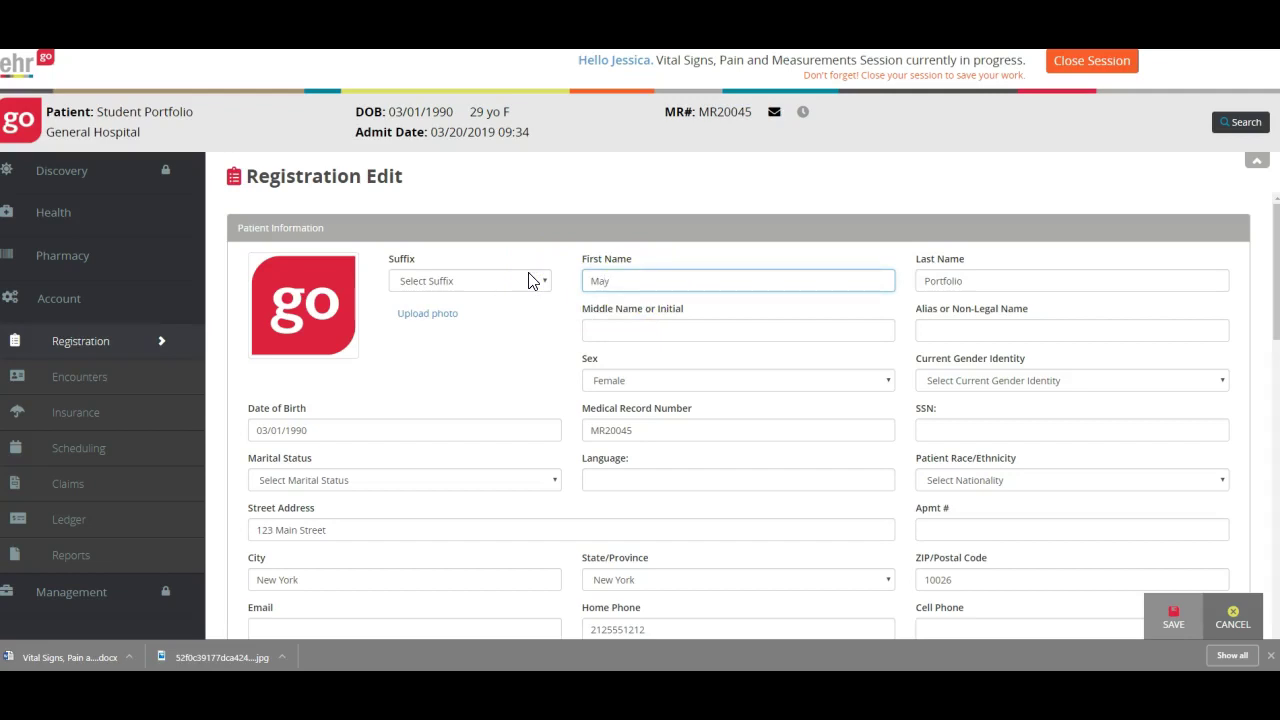
key("Tab")
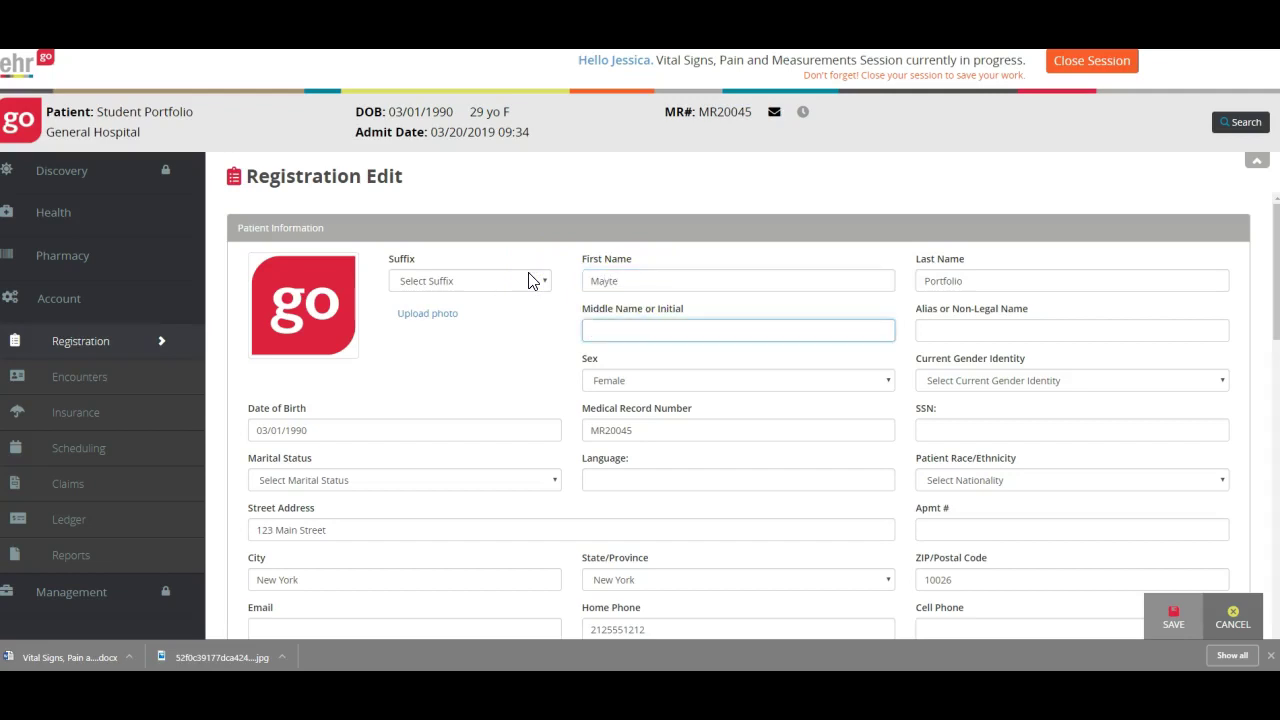
left_click(983, 278)
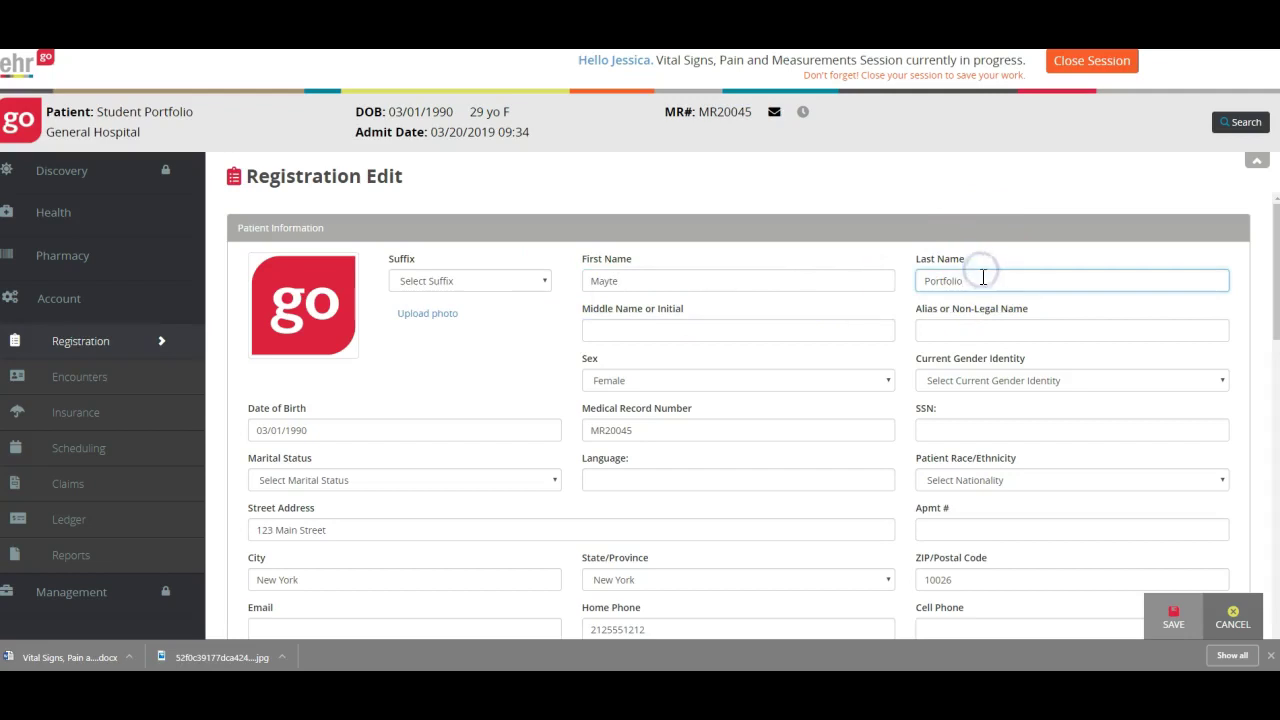
left_click_drag(983, 278, 880, 288)
type("Hernande")
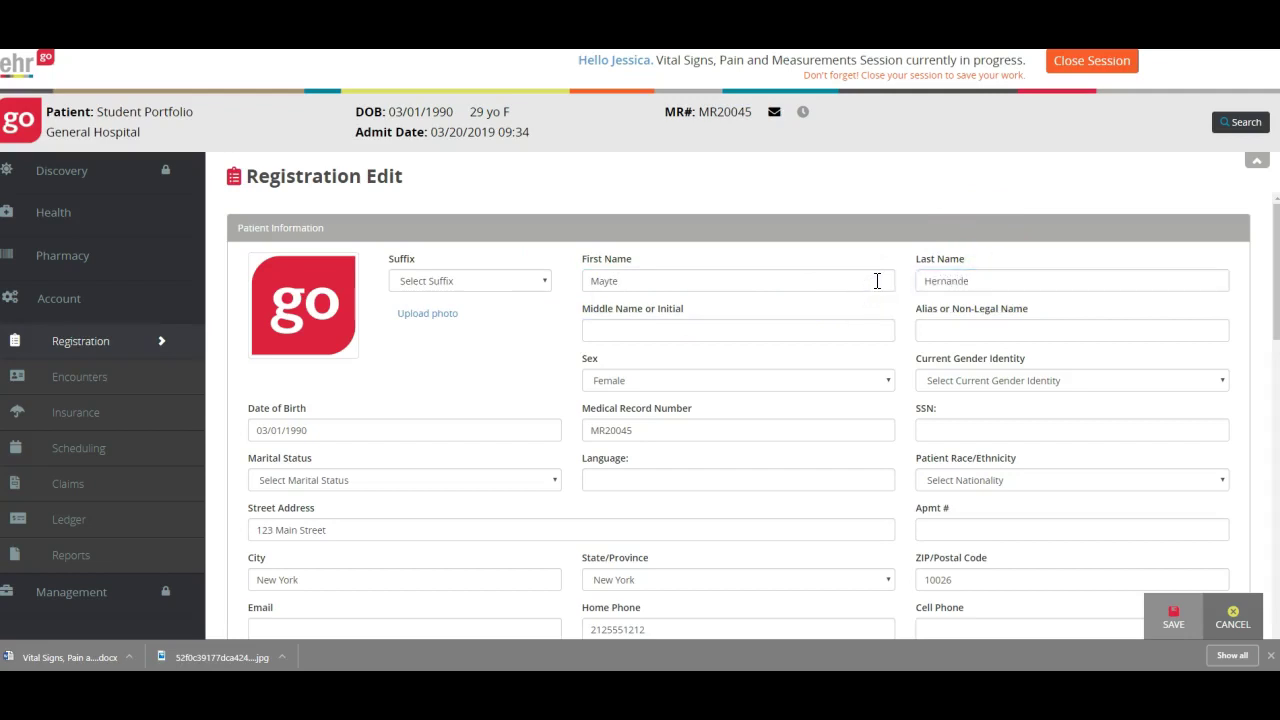
left_click(983, 280)
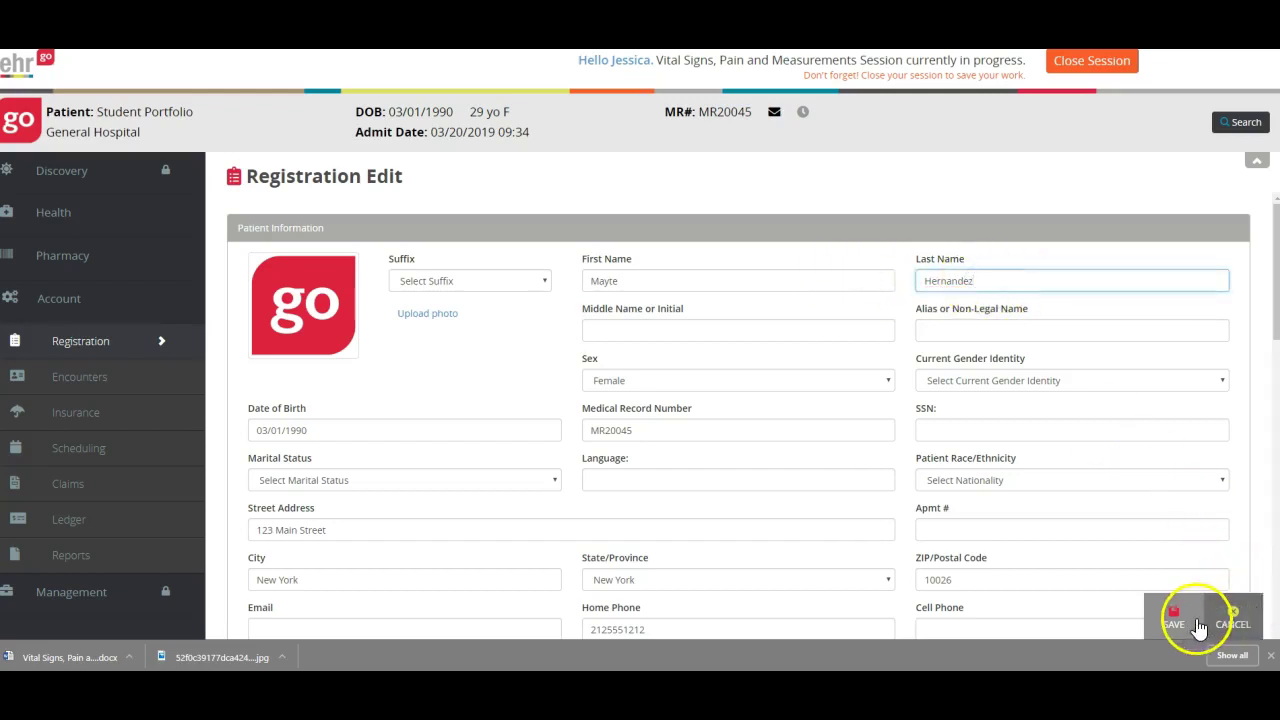
left_click(1174, 617)
left_click(242, 253)
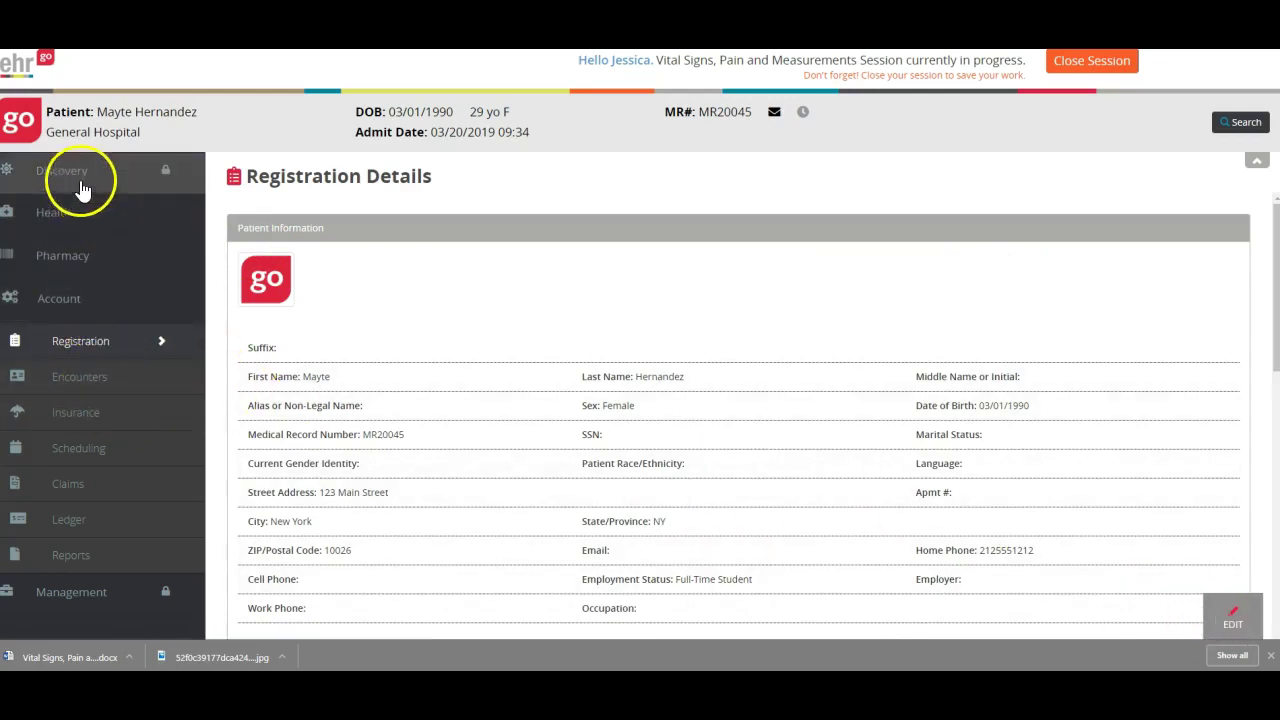
- Start a new vitals entry and record temperature 98.6 F, taken orally
left_click(76, 210)
left_click(80, 368)
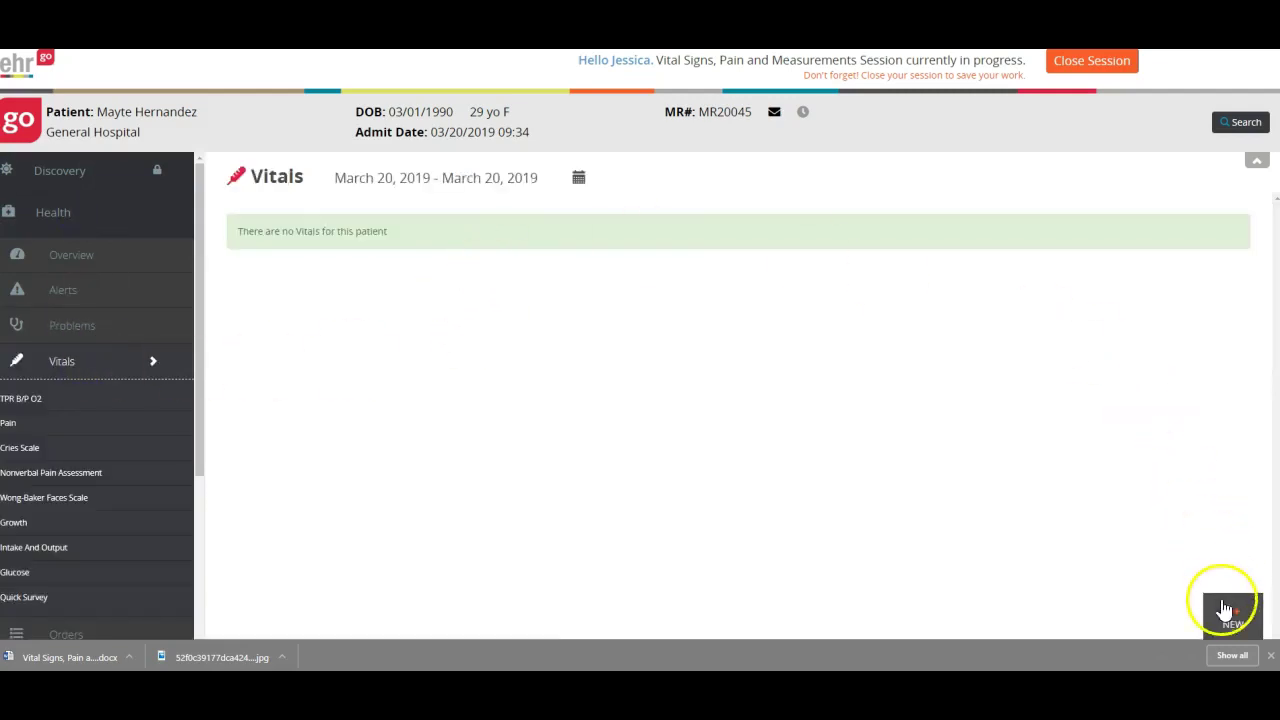
left_click(1225, 610)
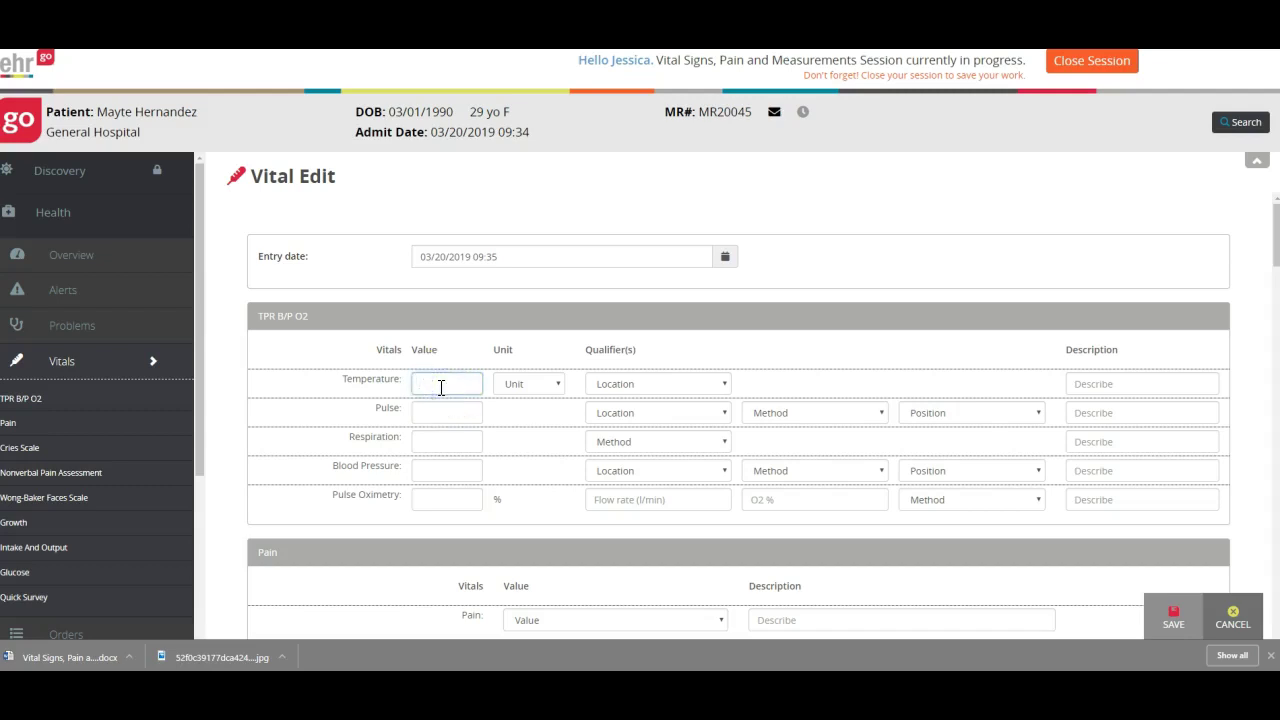
left_click(530, 385)
left_click(523, 449)
left_click(657, 387)
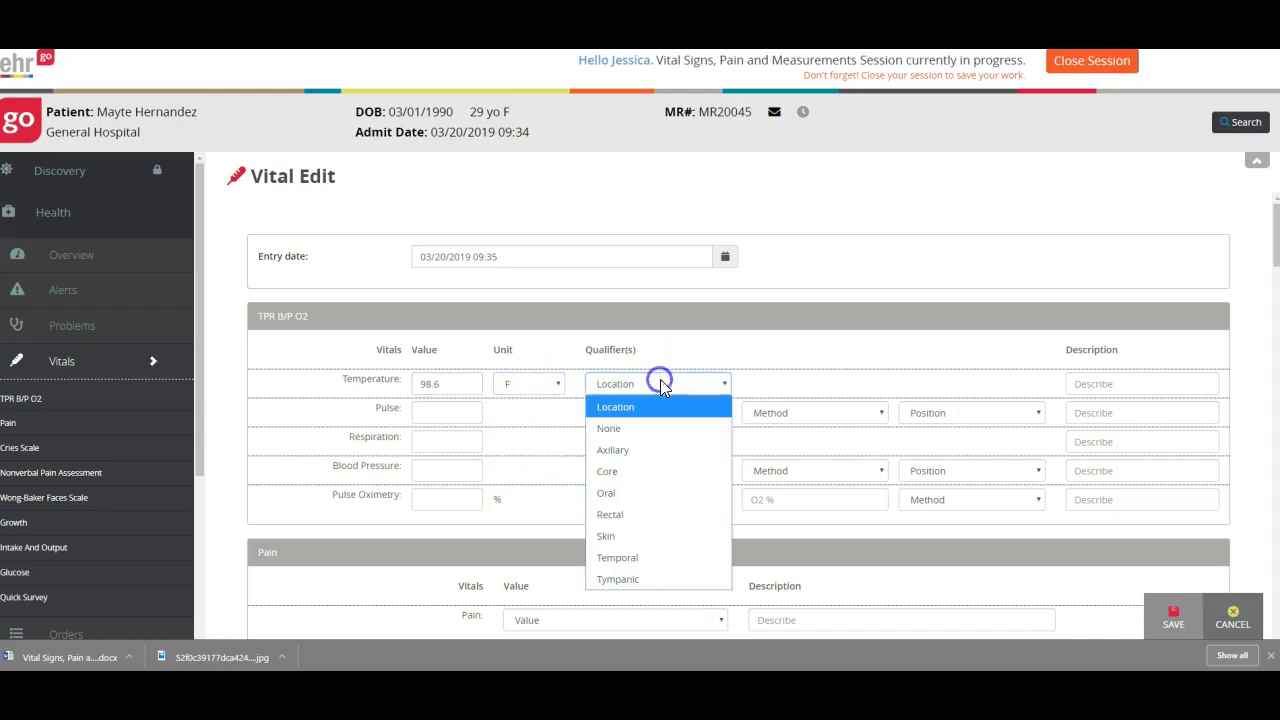
left_click(660, 493)
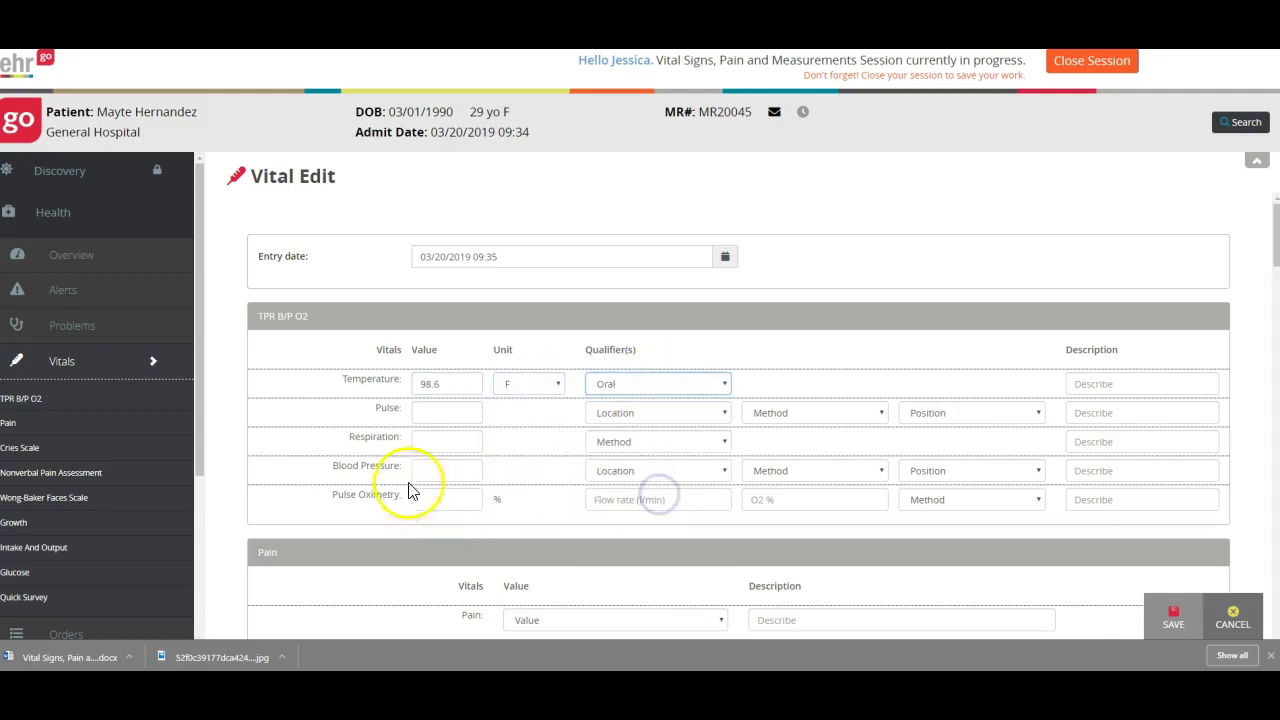
- Record pulse 88 as radial, palpated and sitting, and enter respirations of 14
left_click(447, 413)
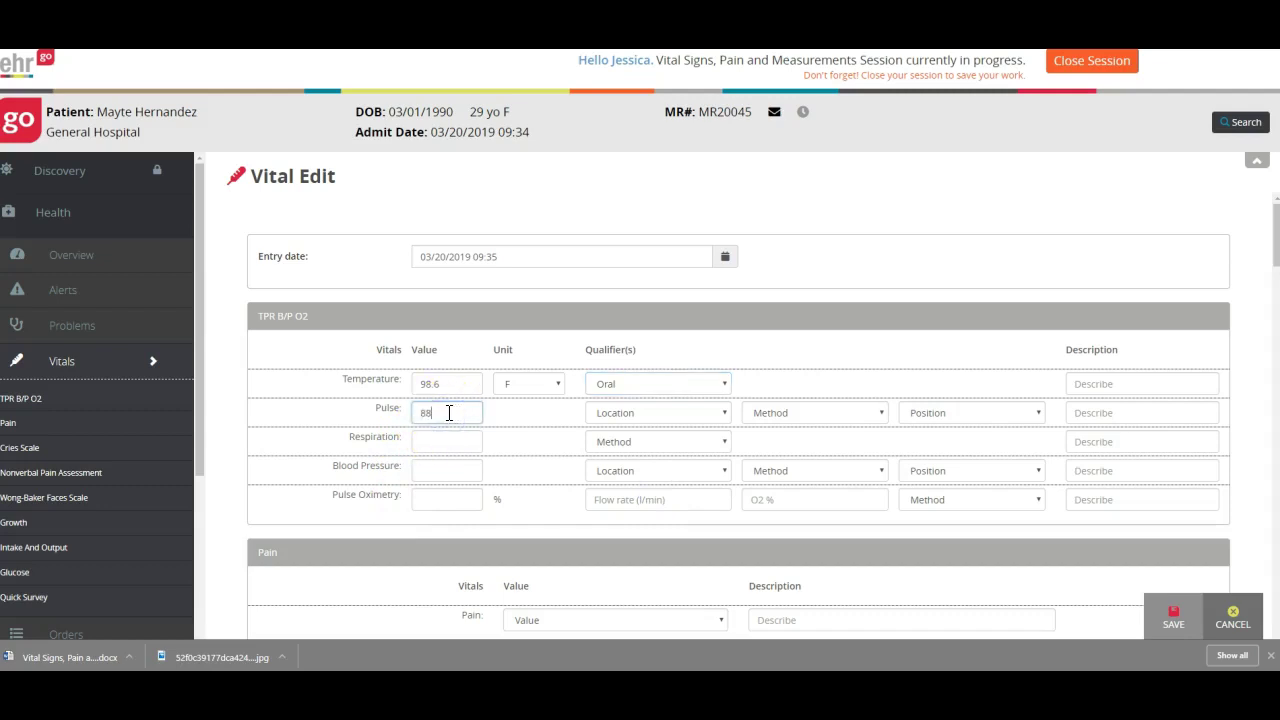
left_click(660, 413)
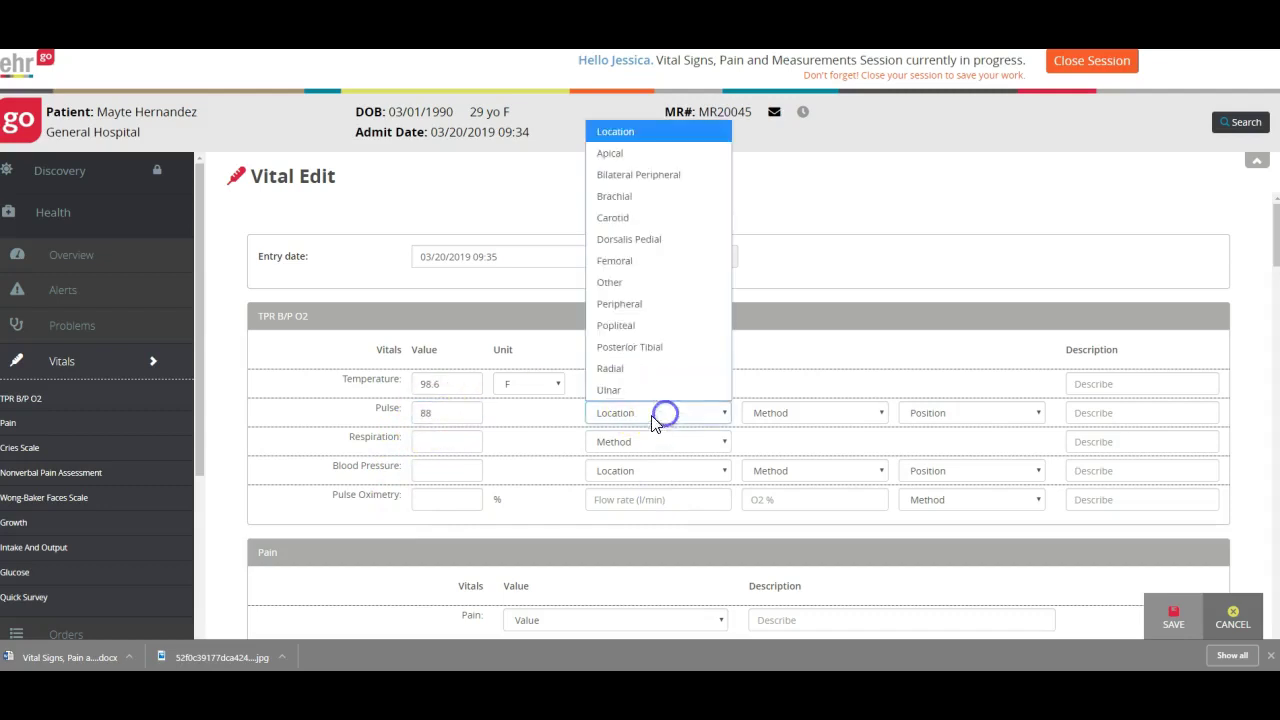
left_click(665, 366)
left_click(797, 413)
left_click(792, 499)
left_click(933, 412)
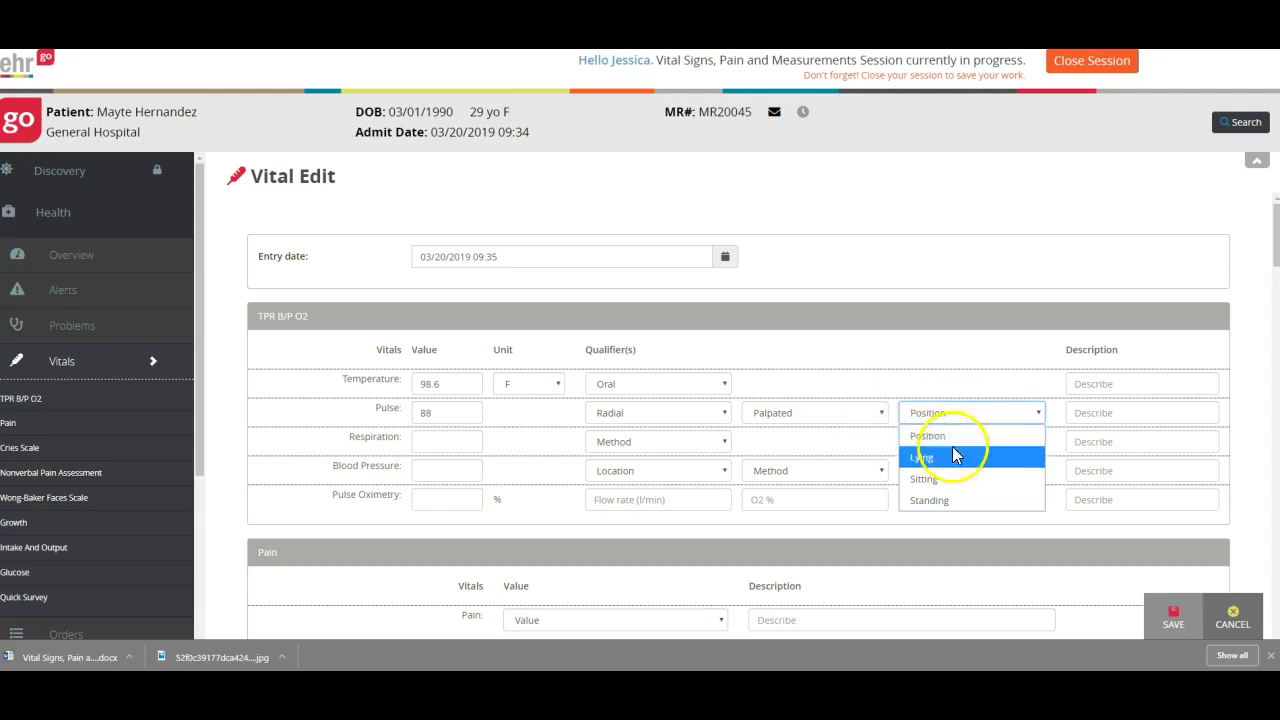
left_click(870, 418)
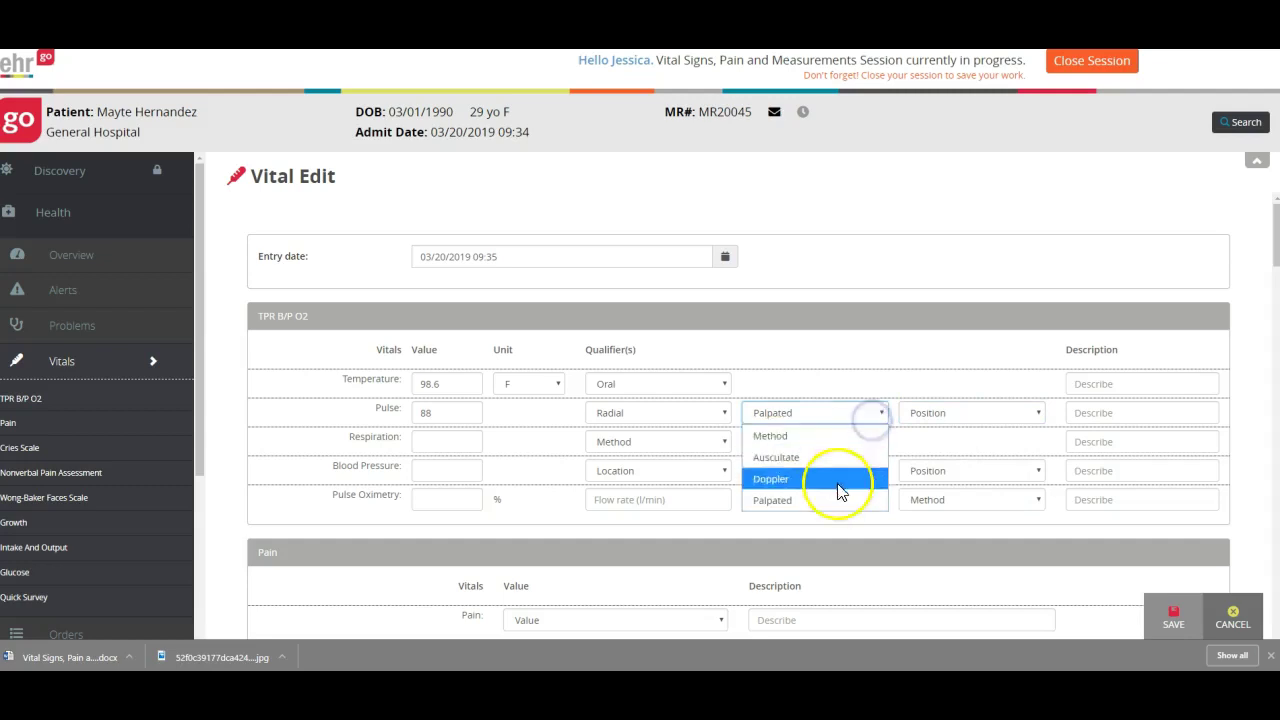
left_click(970, 412)
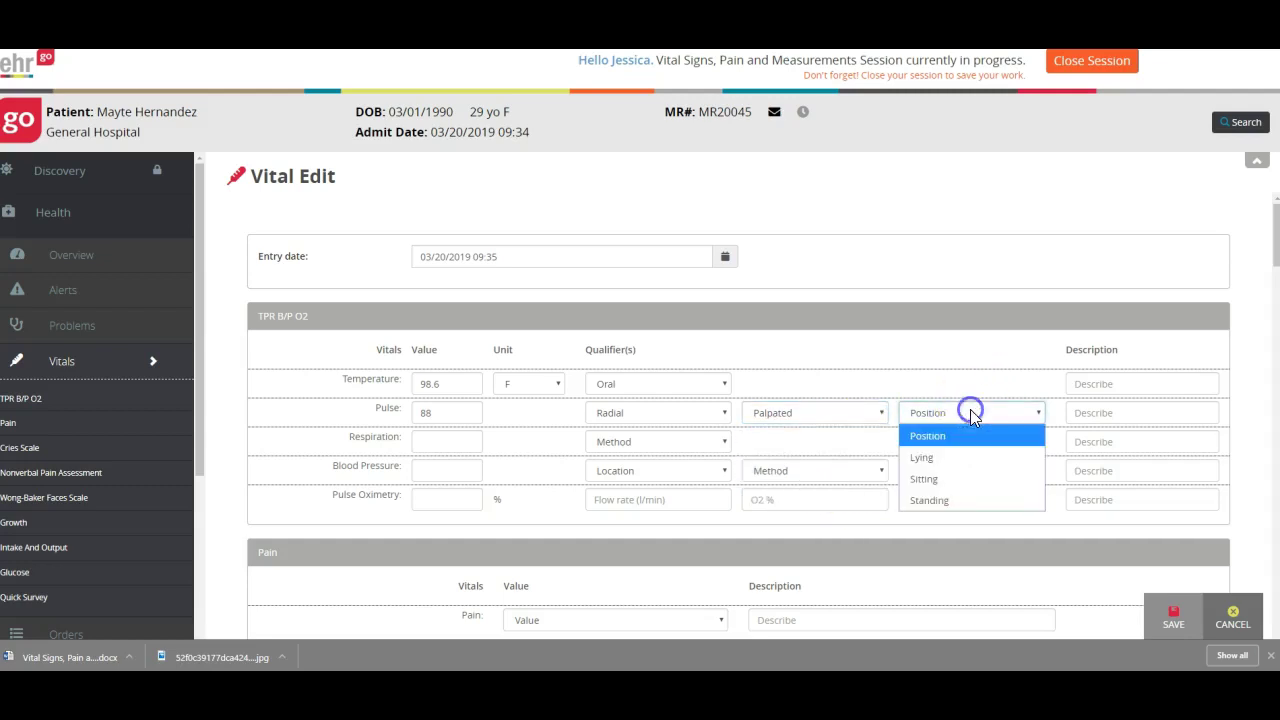
left_click(943, 479)
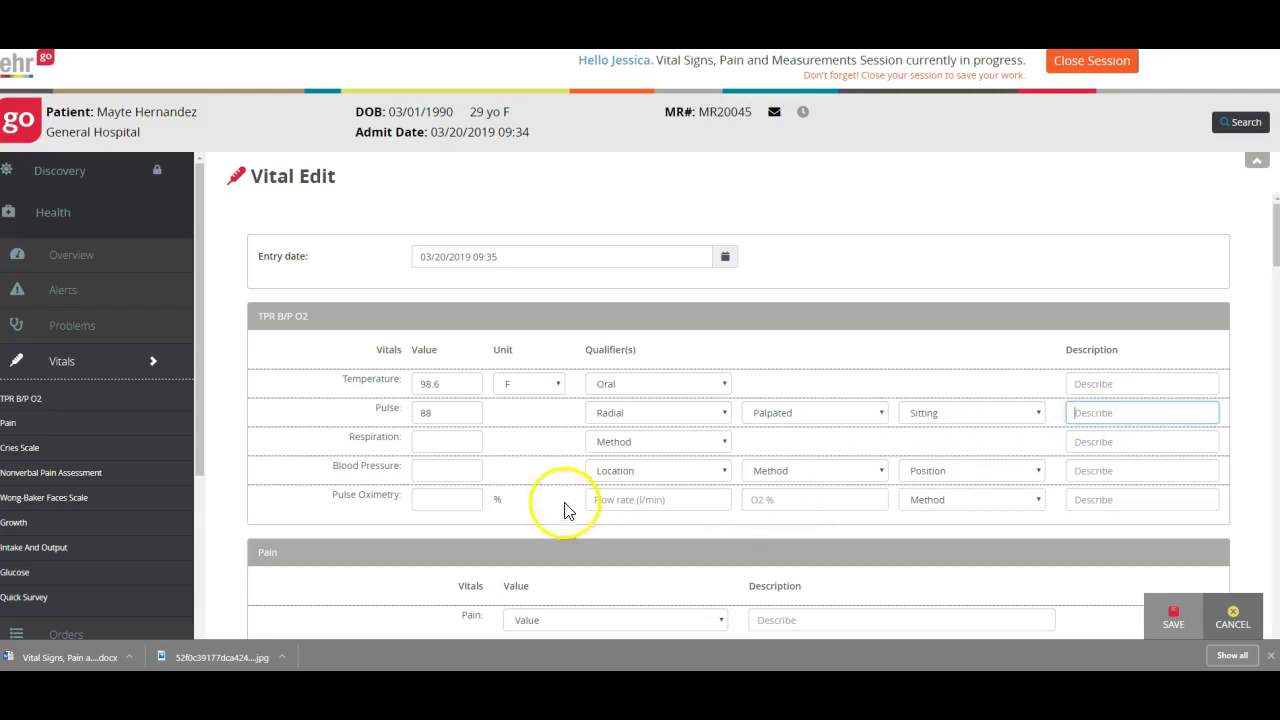
left_click(456, 441)
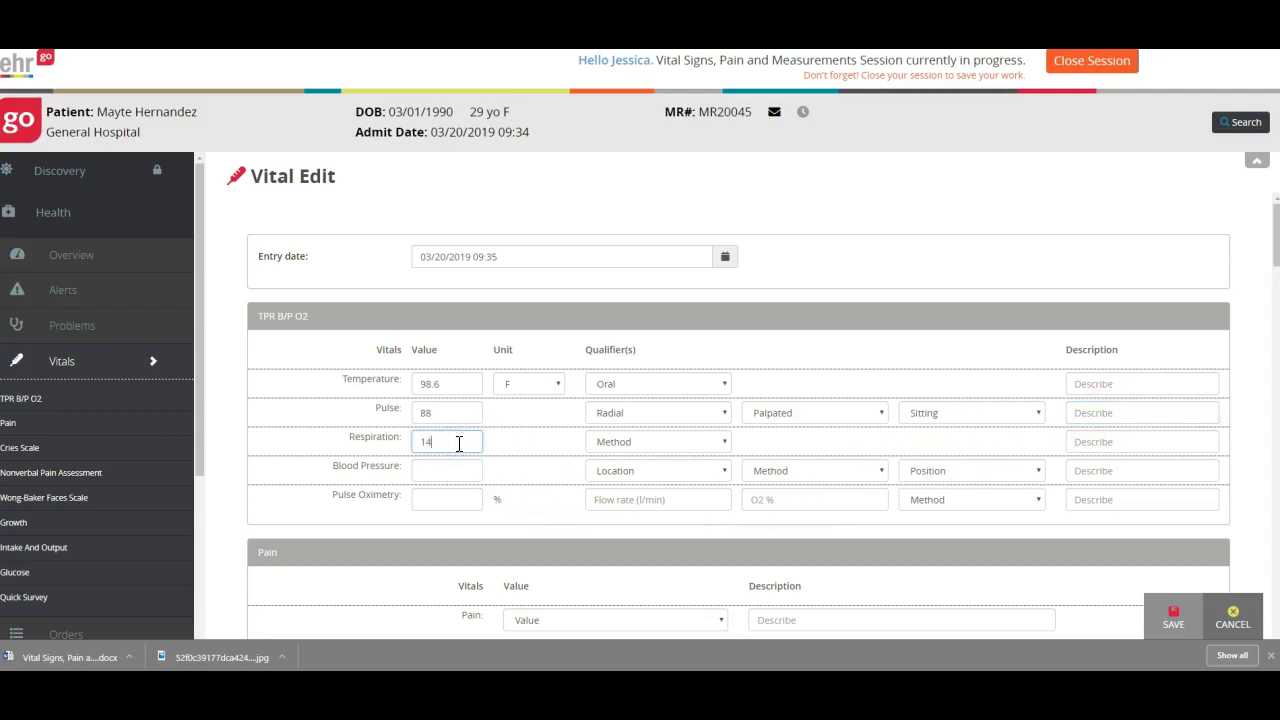
- Enter blood pressure 118/76 taken by cuff on the right arm while sitting
left_click(660, 447)
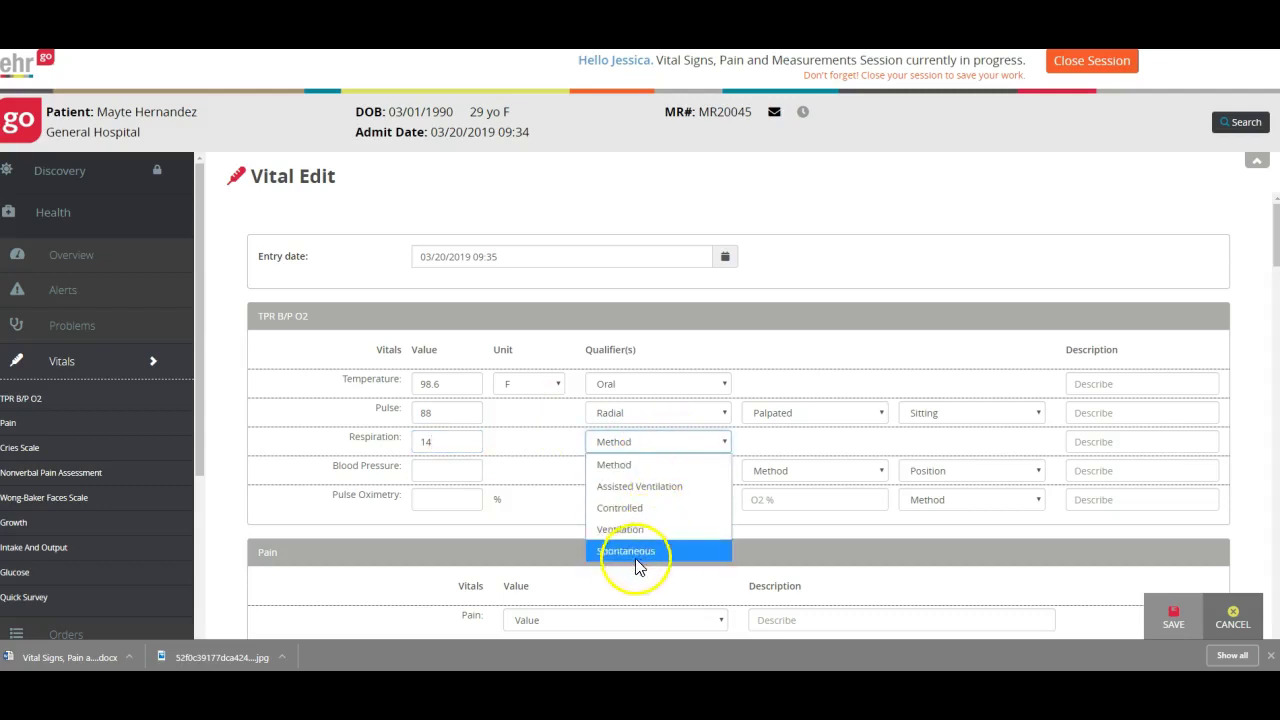
left_click(445, 475)
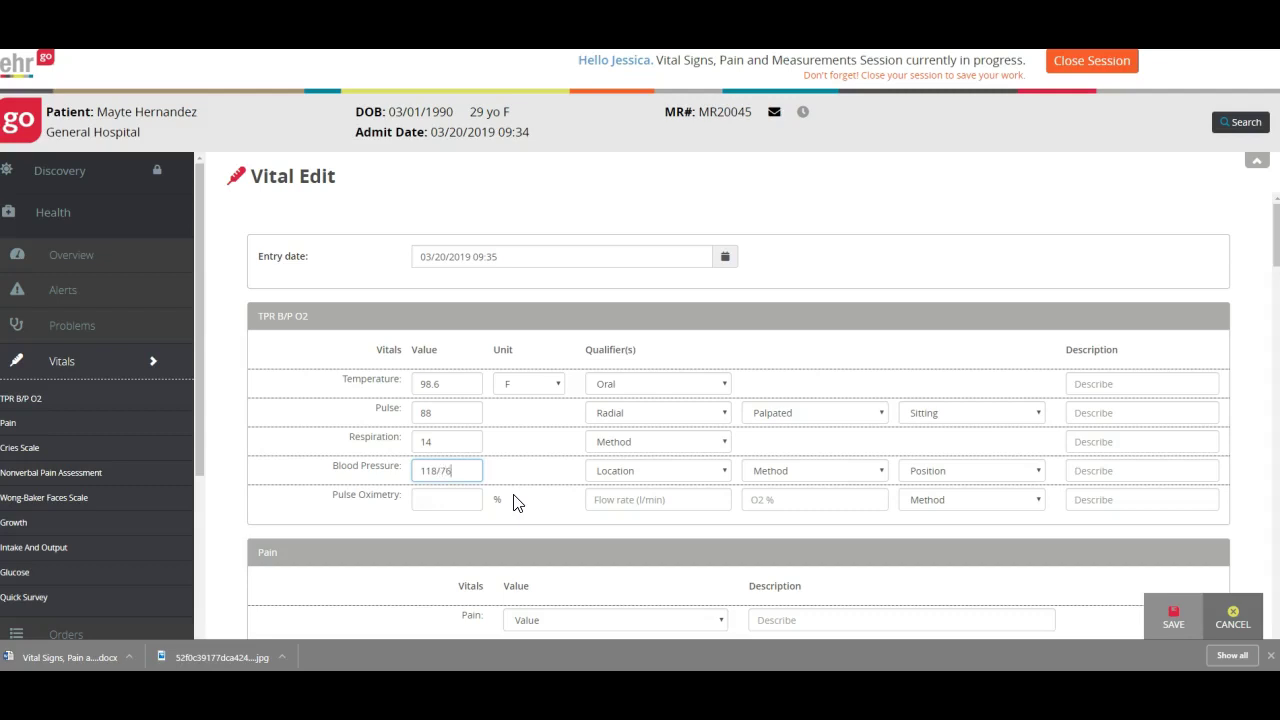
left_click(652, 474)
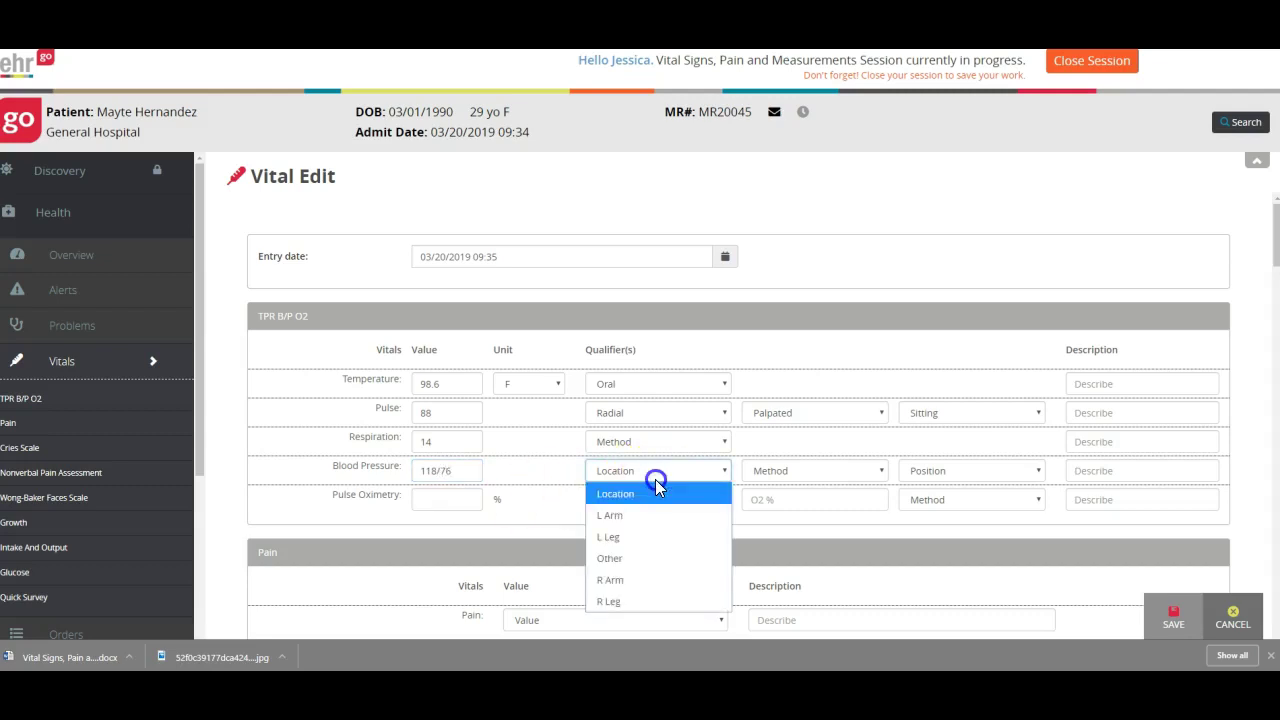
left_click(637, 585)
left_click(806, 484)
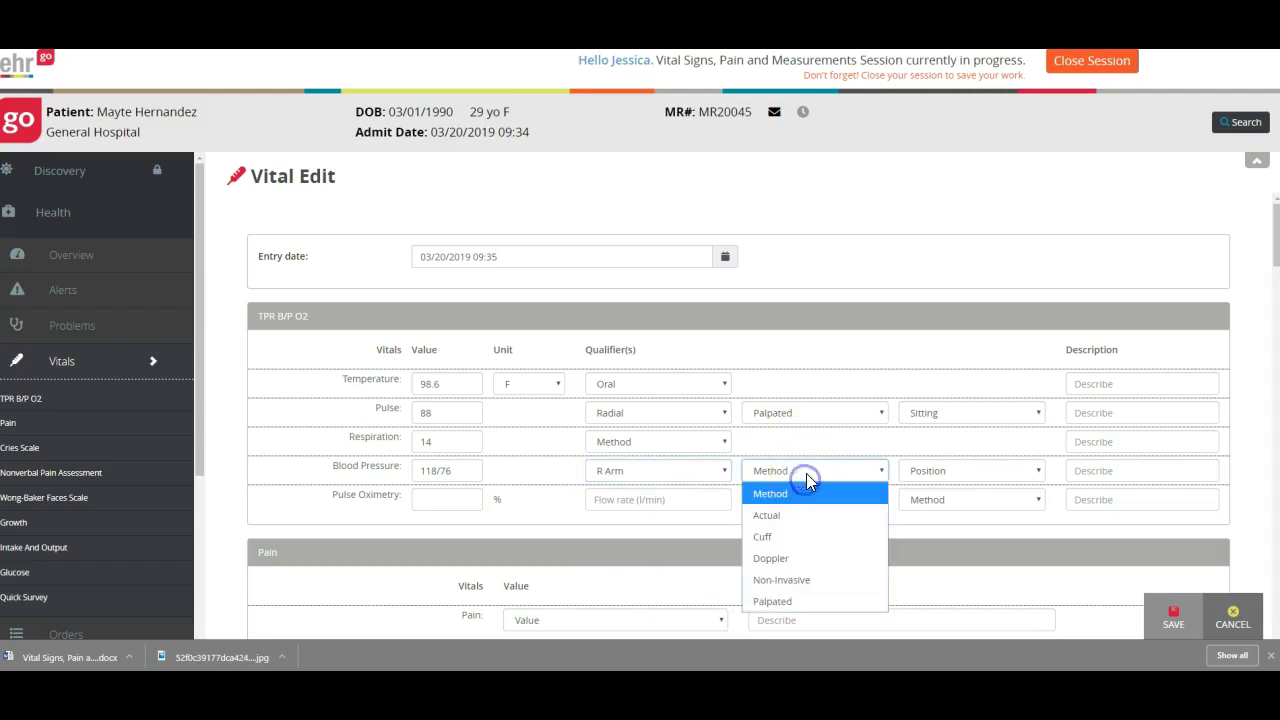
left_click(791, 533)
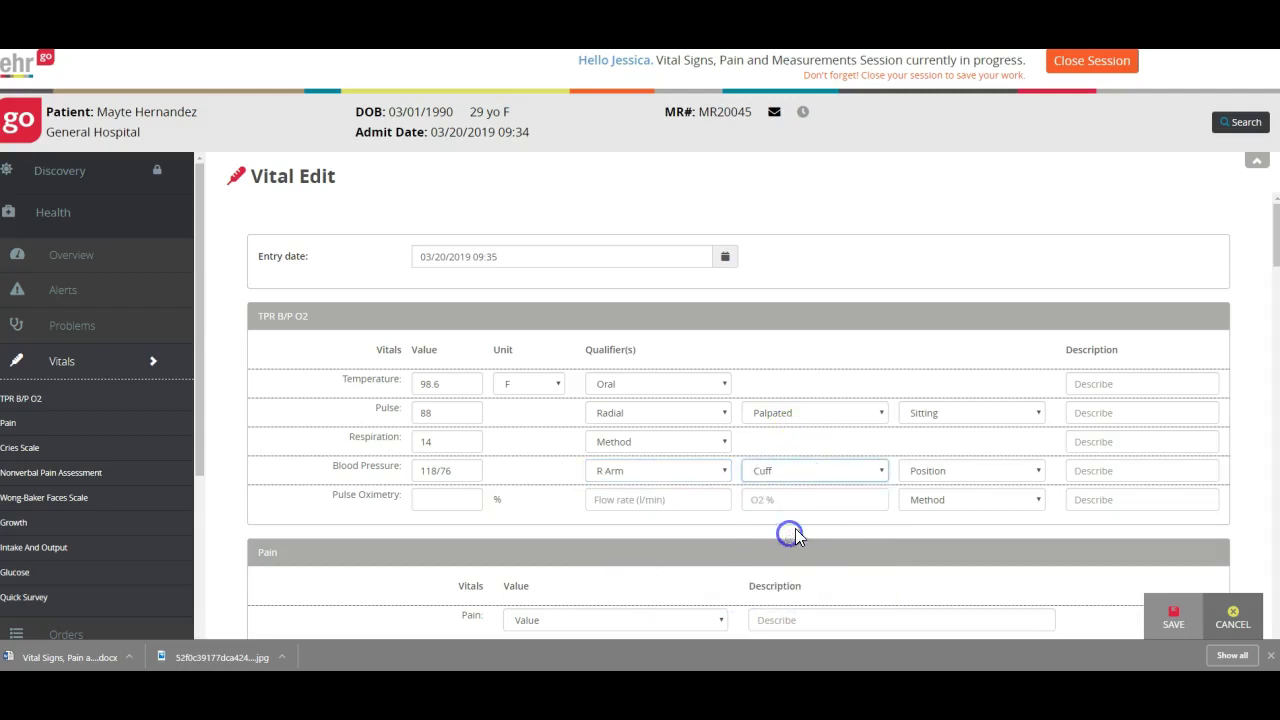
left_click(822, 472)
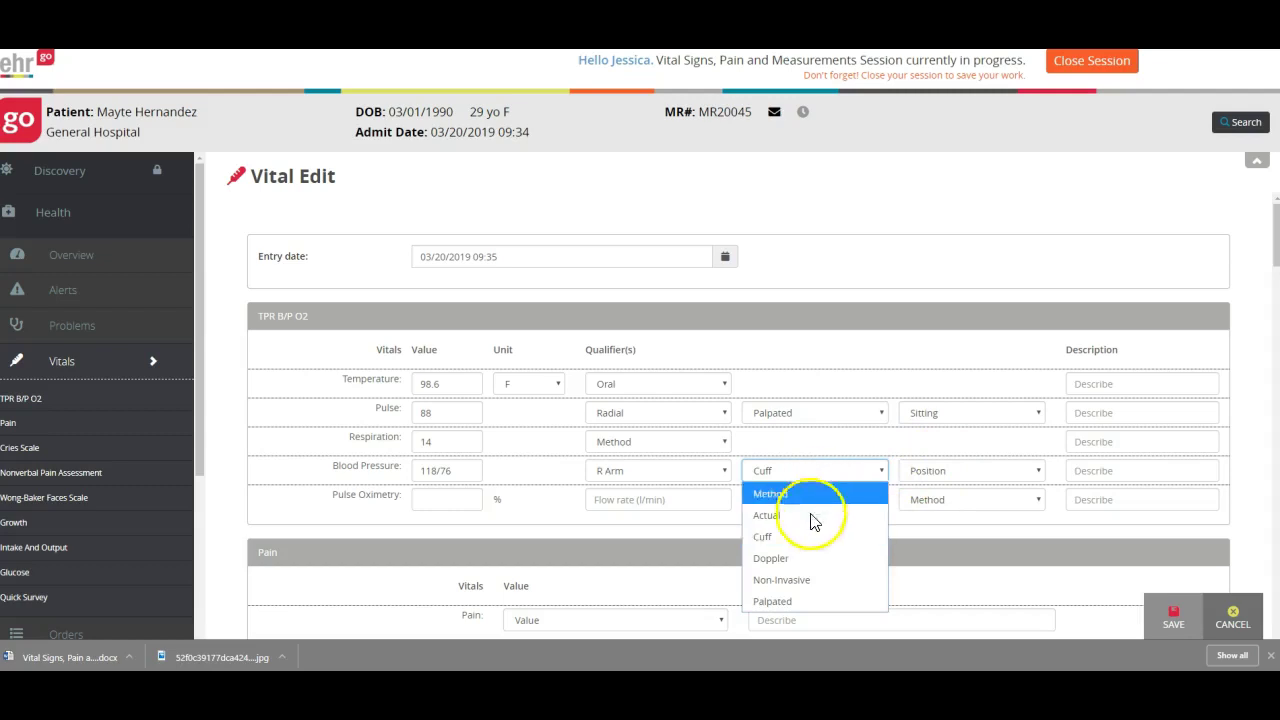
left_click(798, 535)
left_click(957, 479)
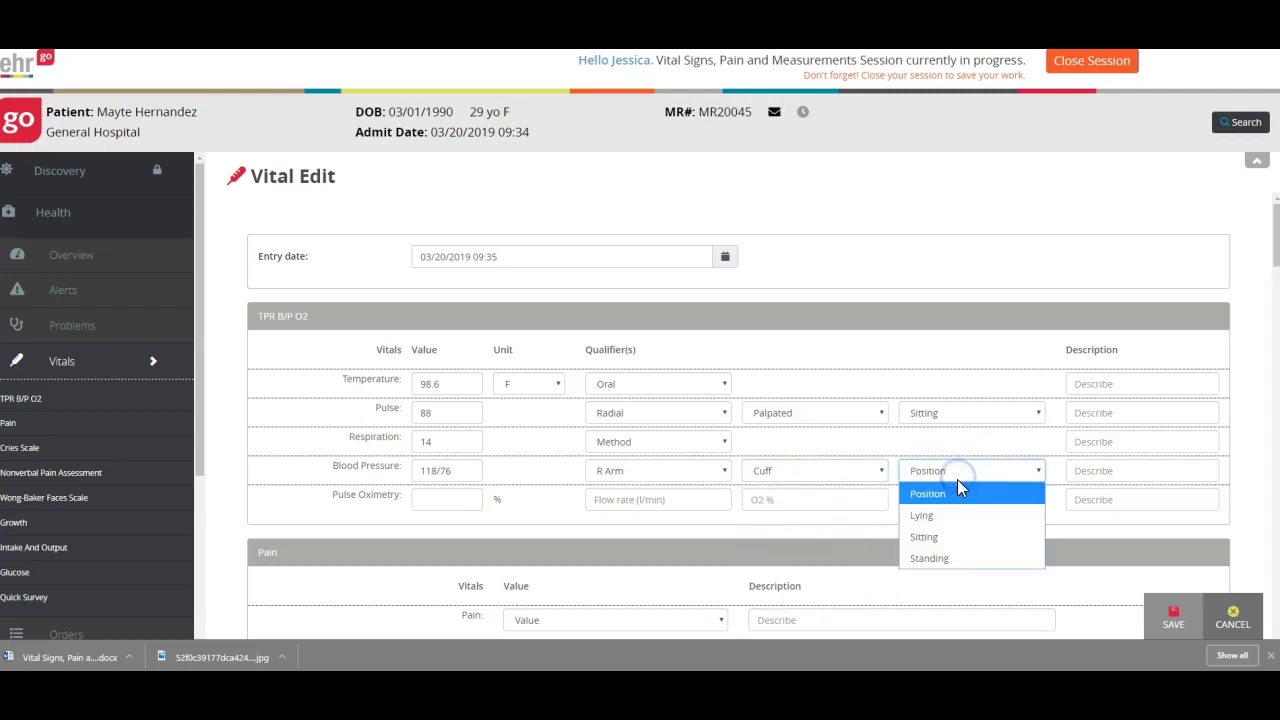
left_click(935, 537)
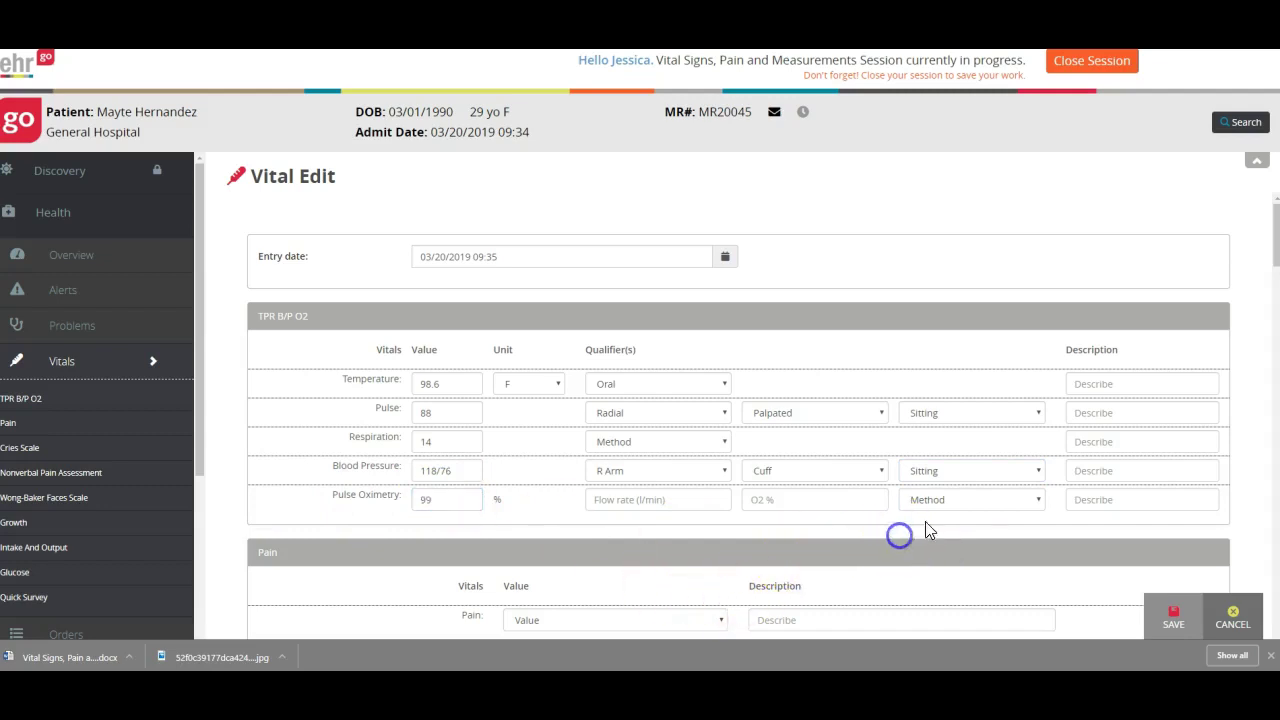
- Enter pulse oximetry of 99%, leaving the oxygen delivery method unchanged
left_click(976, 510)
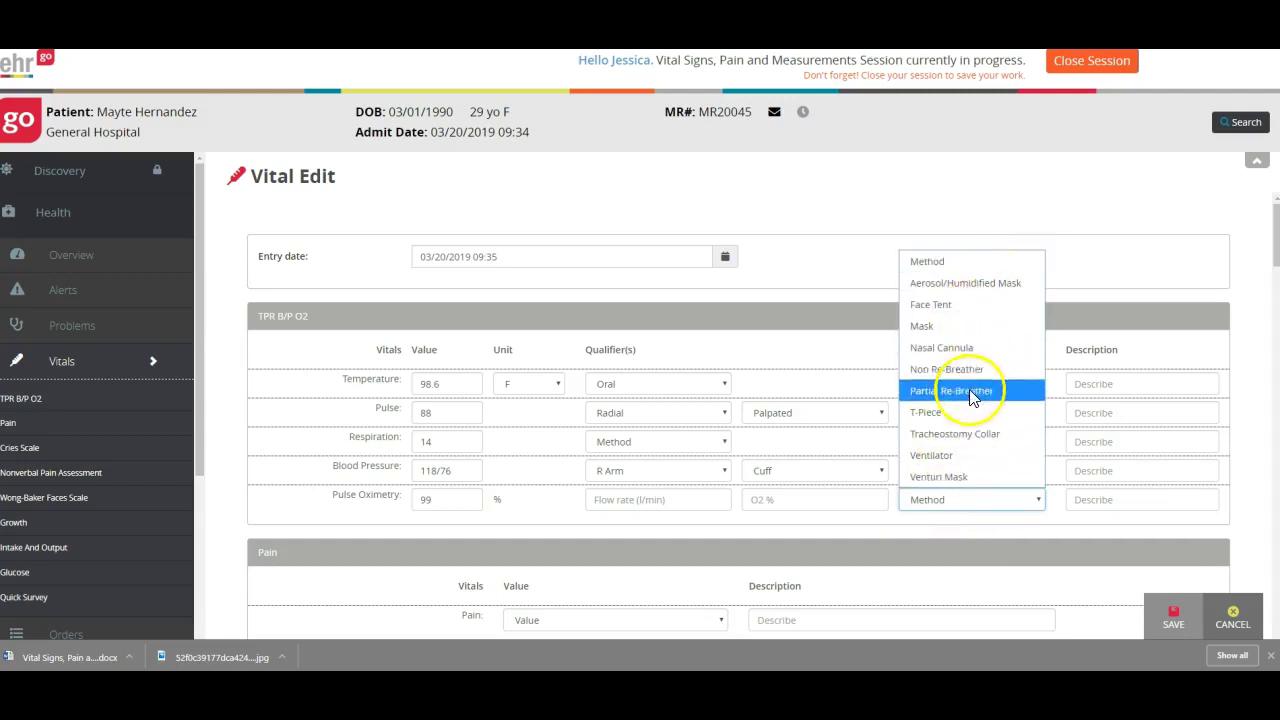
left_click(1060, 535)
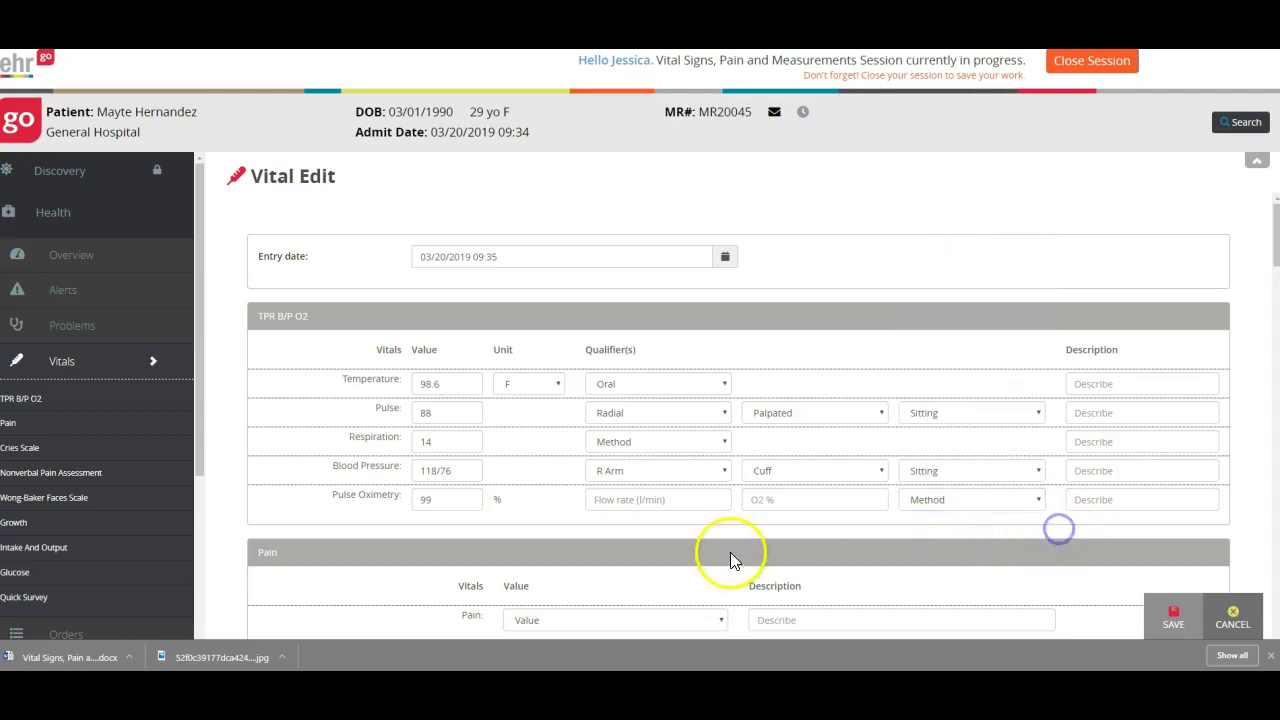
scroll(729, 557, "down", 3)
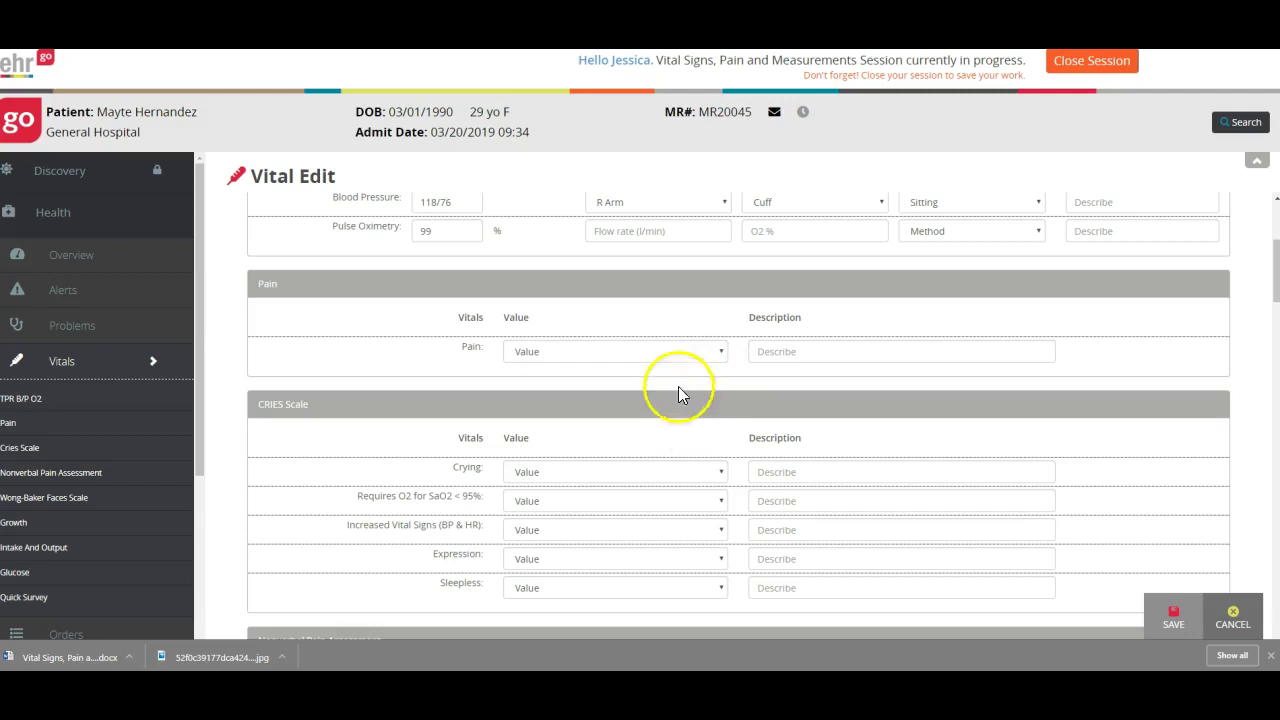
- Set the pain value to 0 - No Pain, then move down to the Growth section
left_click(719, 352)
left_click(680, 397)
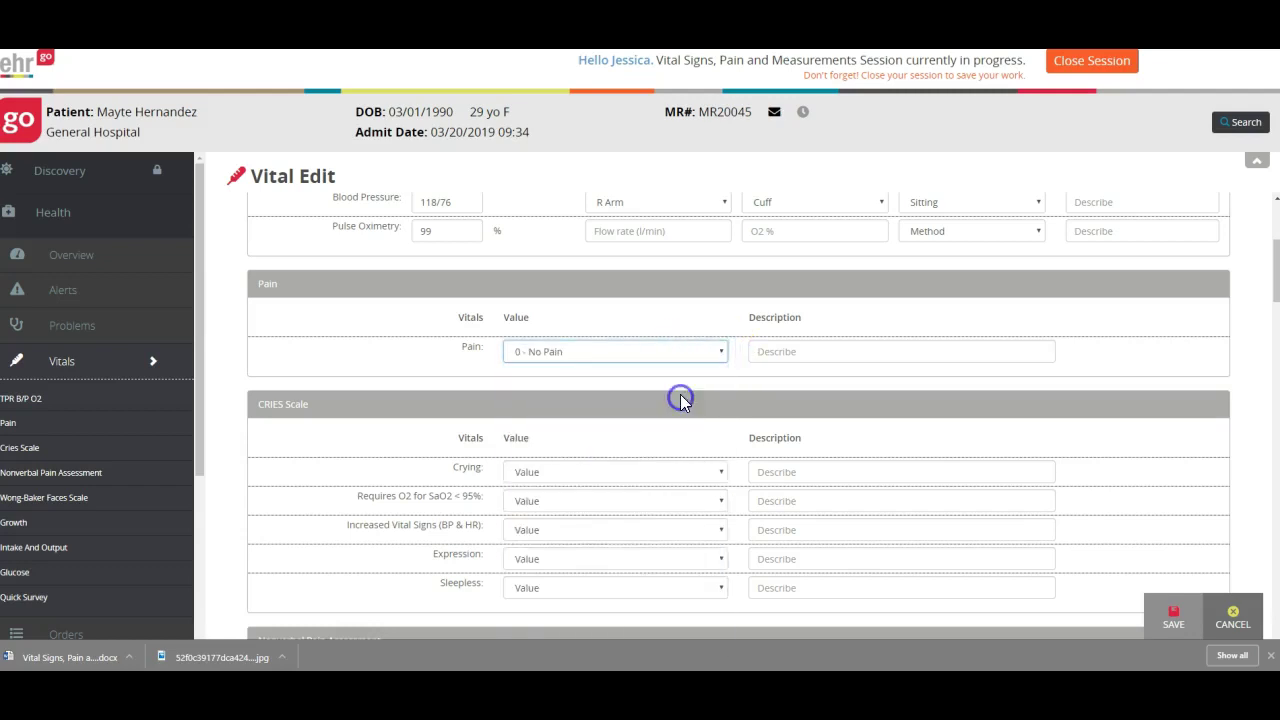
scroll(698, 421, "down", 3)
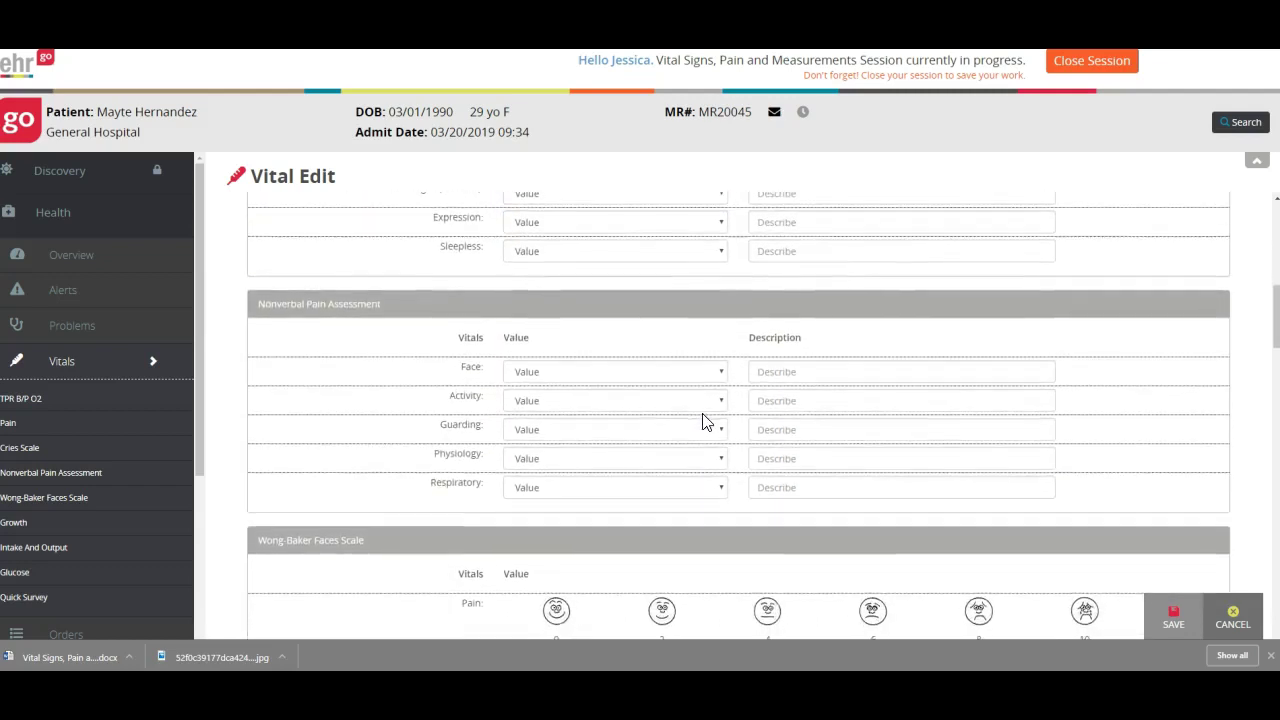
scroll(702, 410, "down", 3)
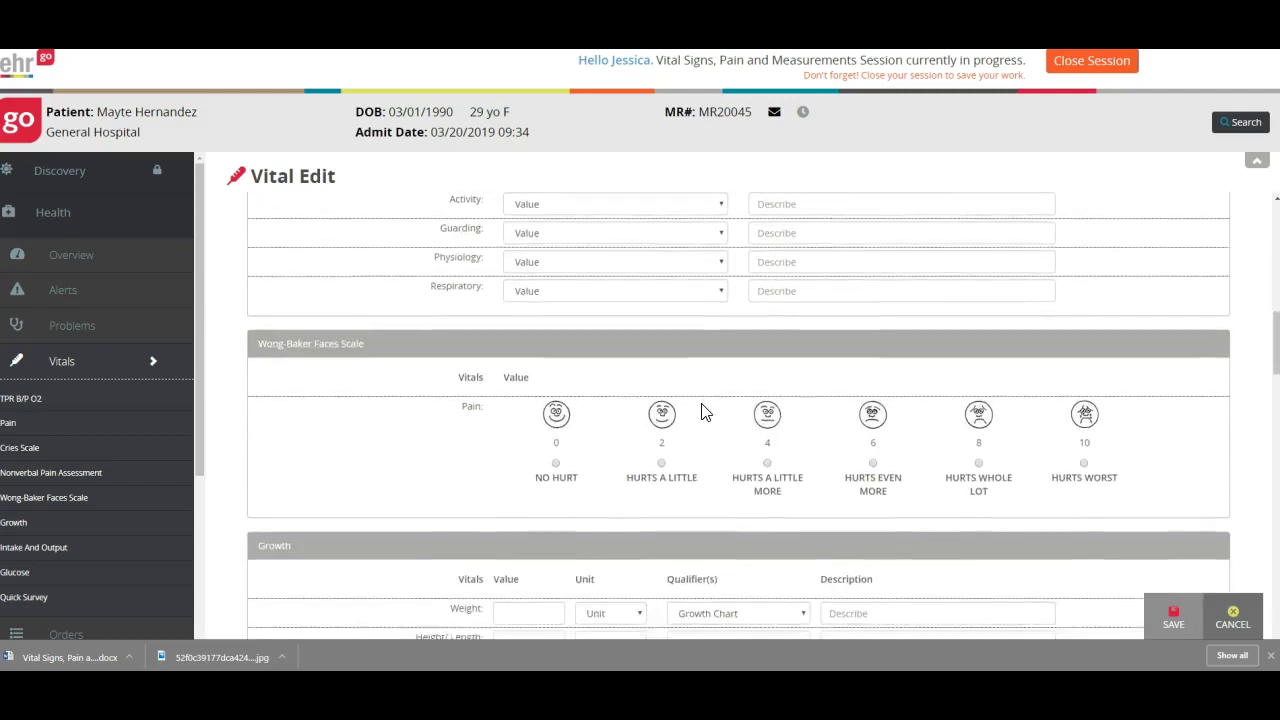
scroll(704, 408, "down", 2)
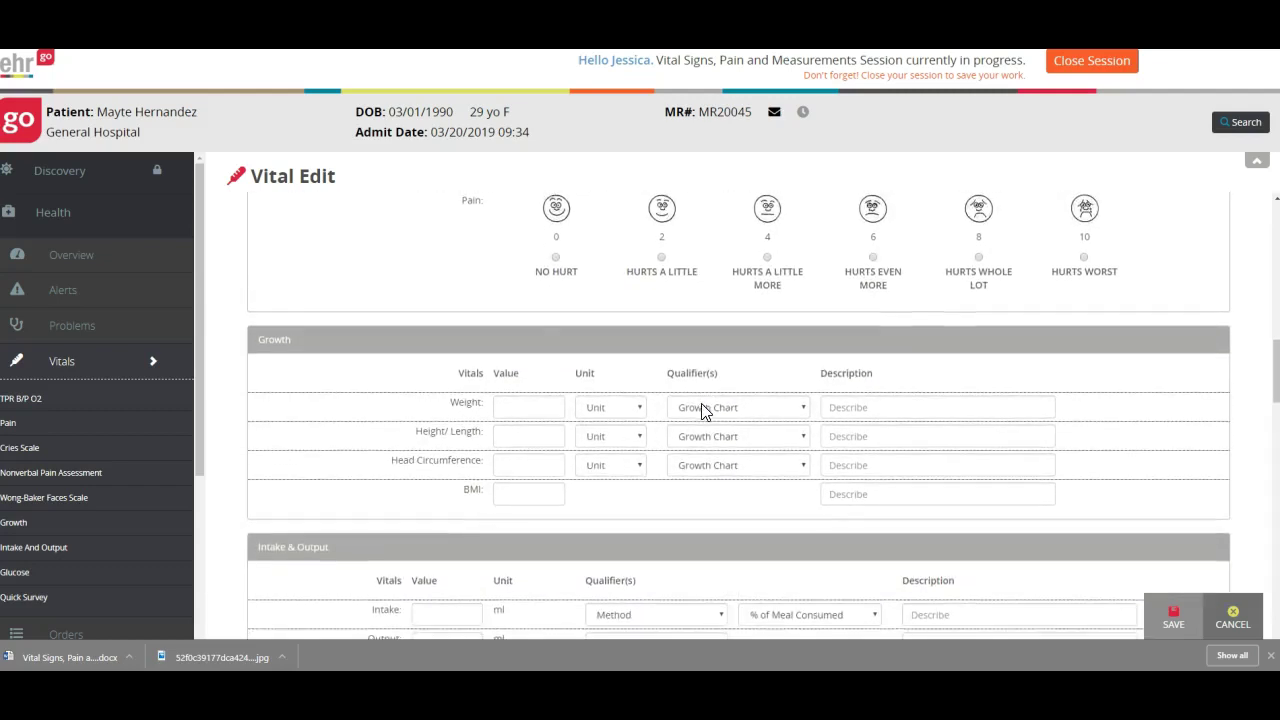
scroll(708, 404, "up", 2)
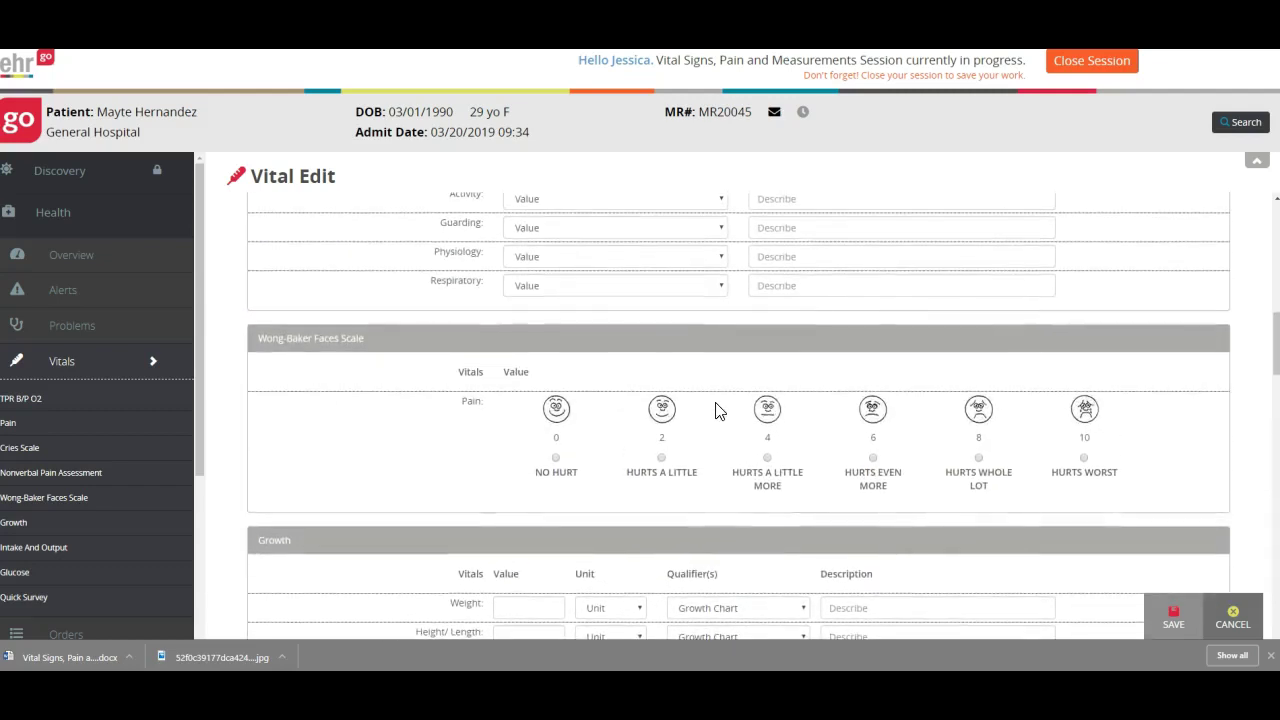
scroll(982, 488, "down", 5)
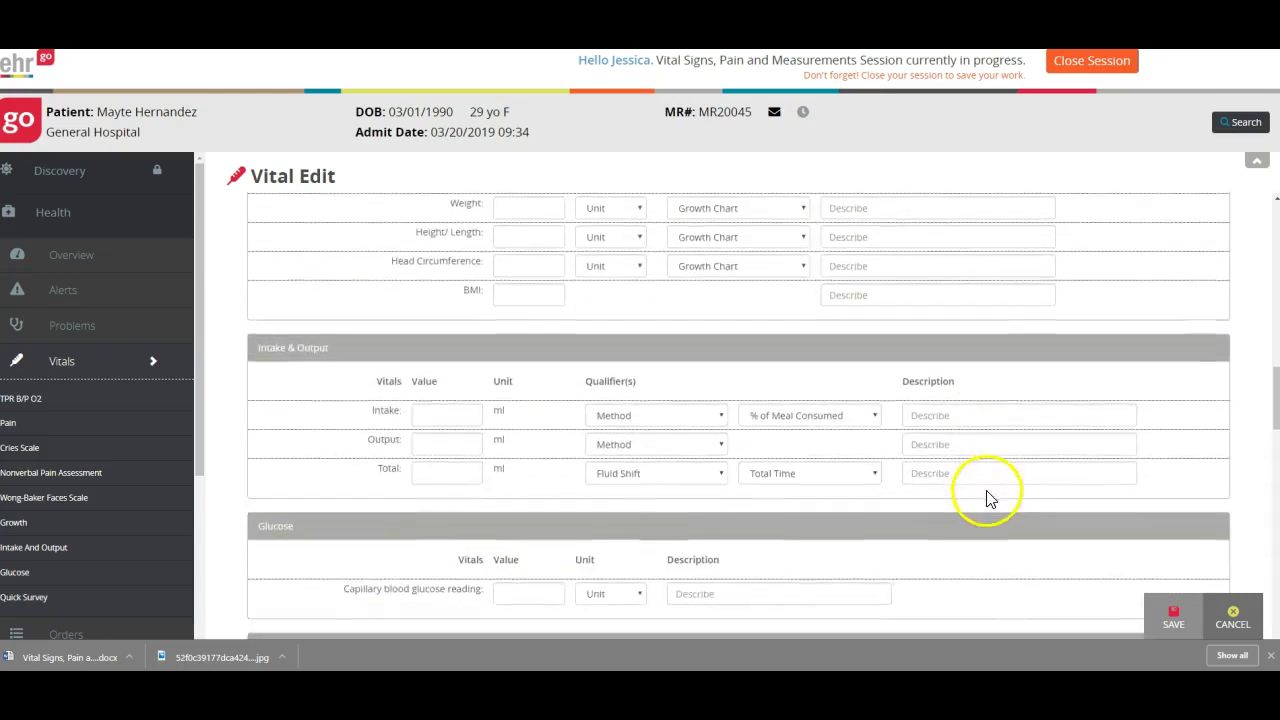
scroll(988, 497, "up", 3)
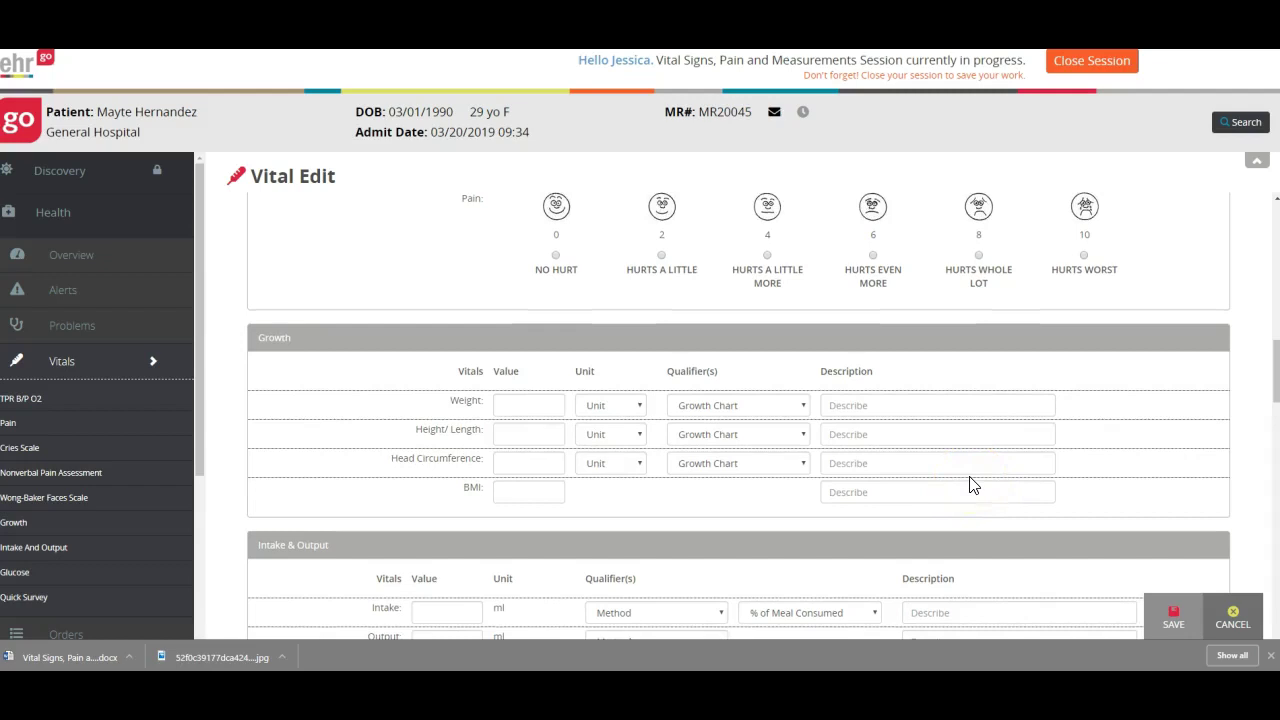
scroll(972, 485, "down", 2)
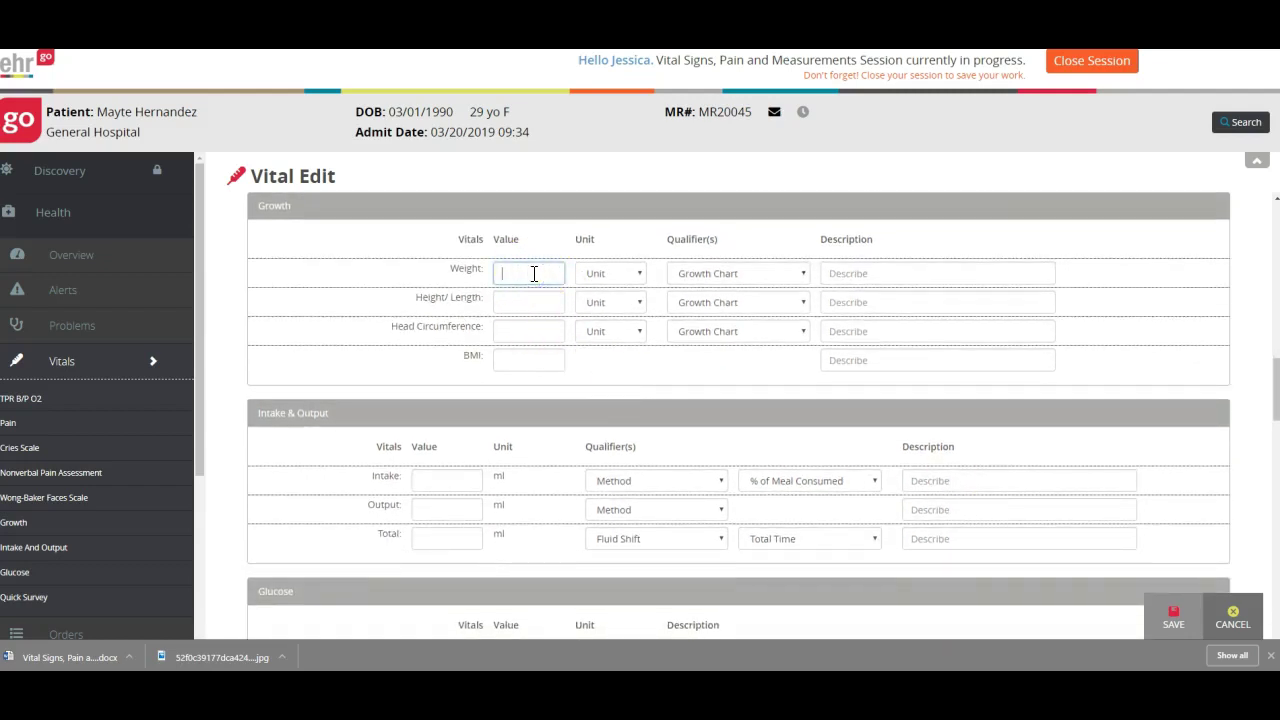
- Enter weight 132 lb and height 62 in under Growth
left_click(594, 273)
left_click(603, 317)
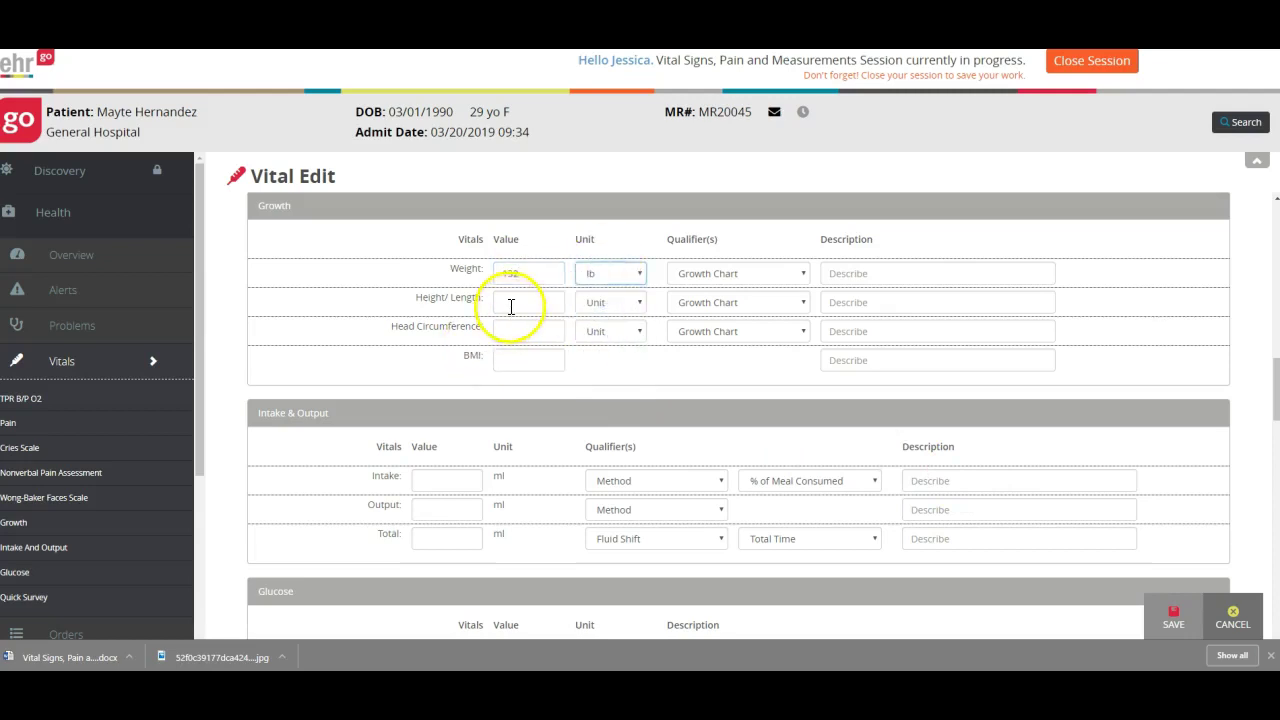
left_click(508, 304)
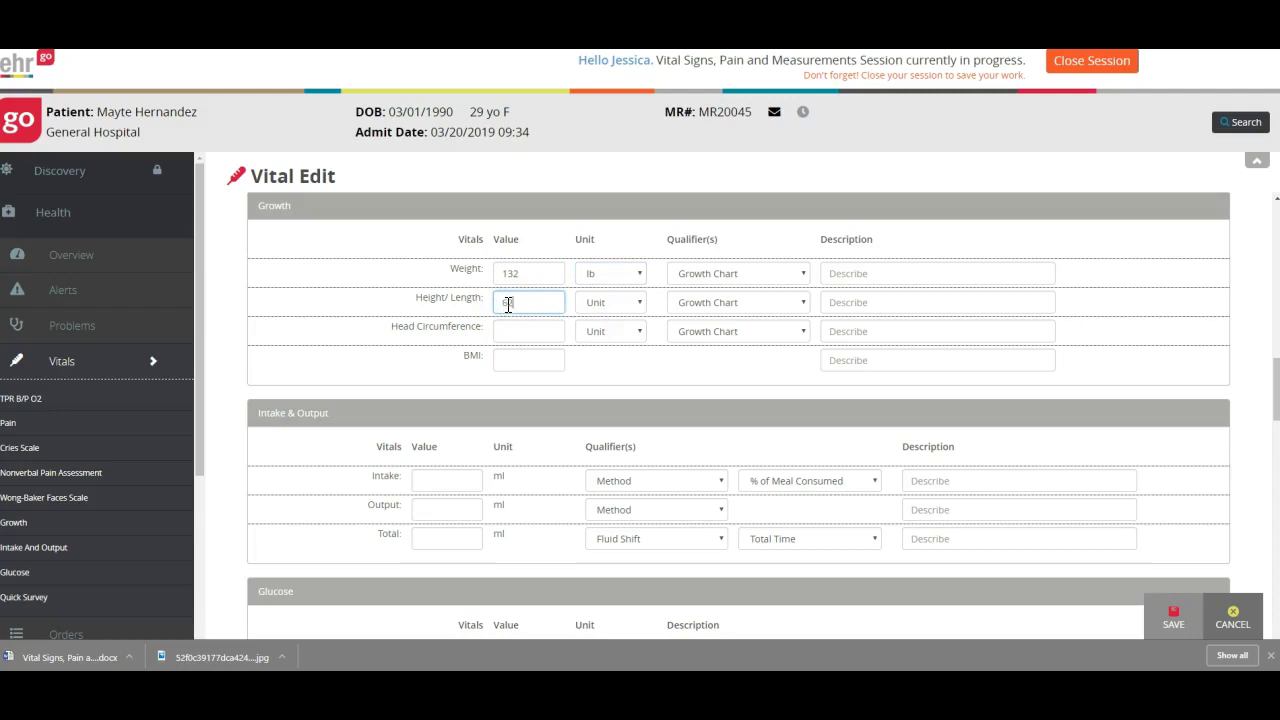
left_click(594, 301)
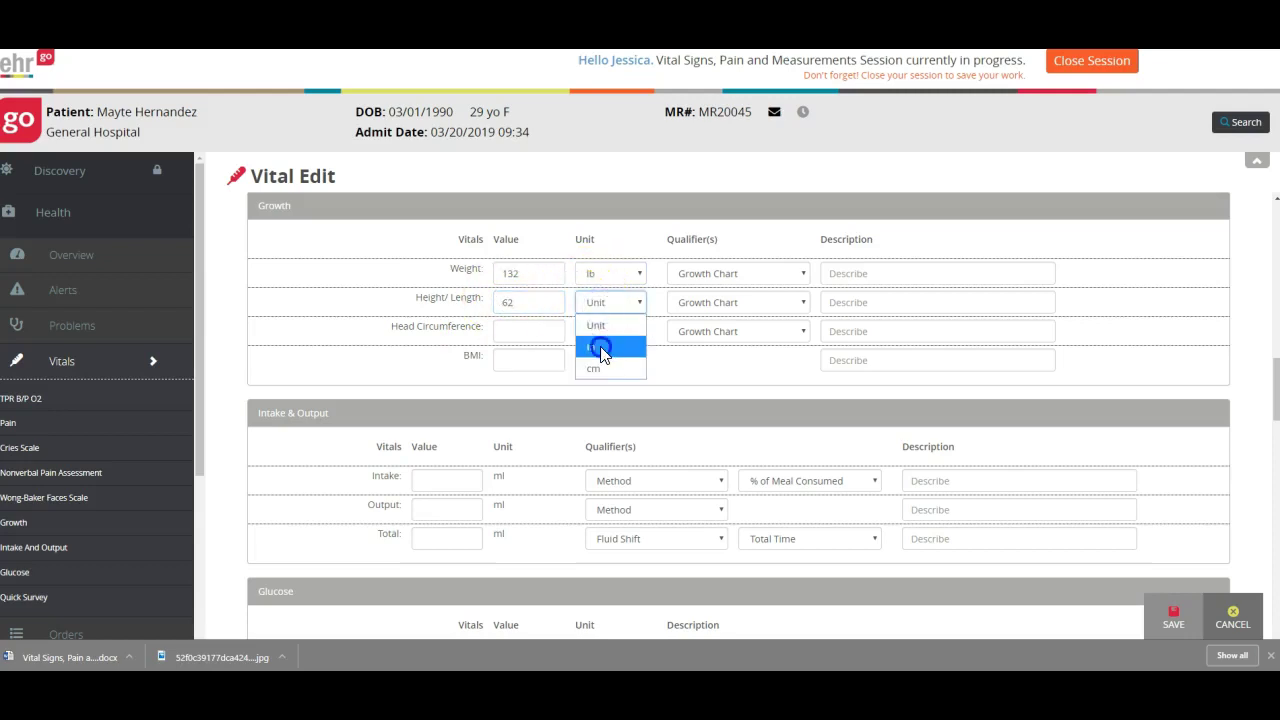
left_click(597, 345)
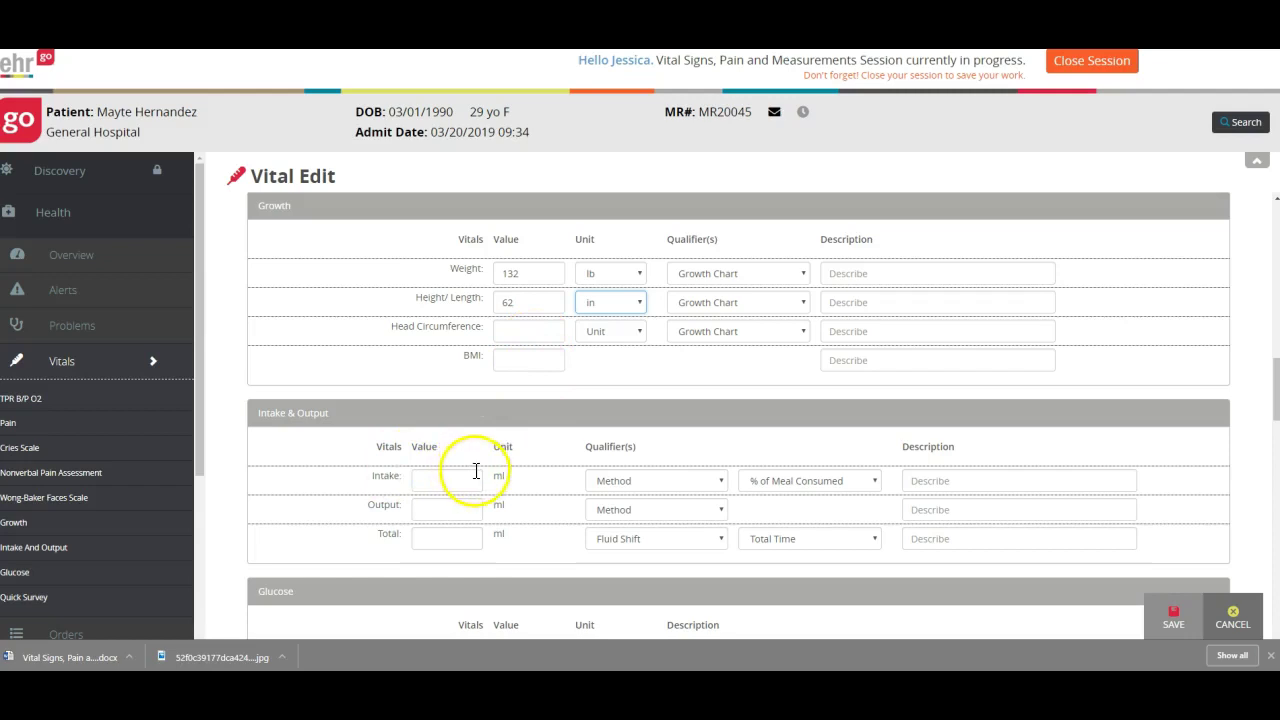
scroll(477, 472, "down", 1)
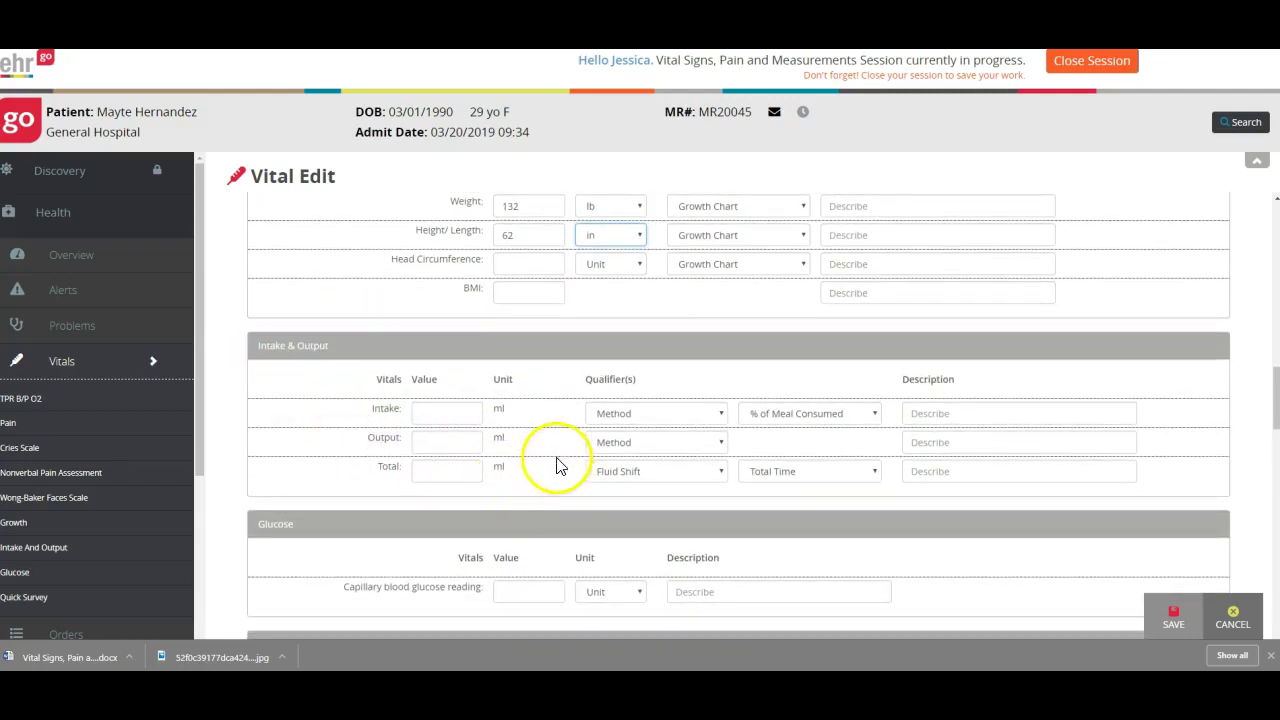
scroll(555, 455, "down", 4)
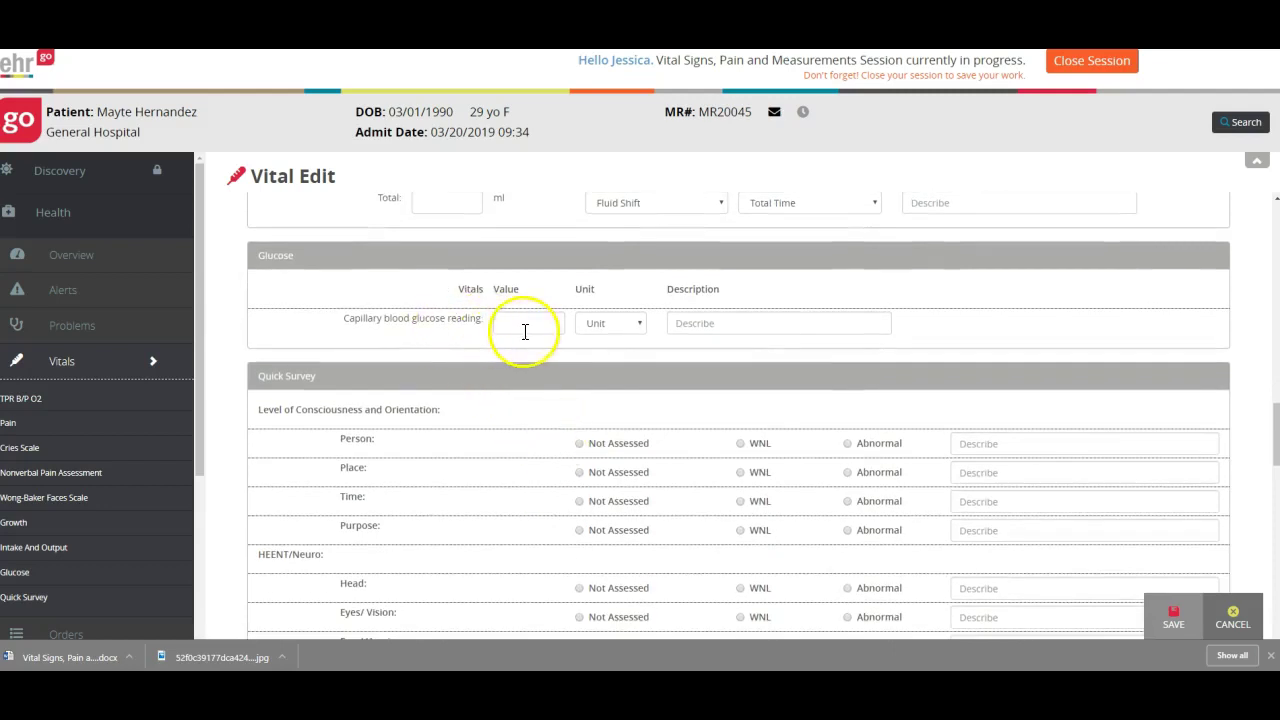
- Review the vitals entry (98.6 F, pulse 88, respiration 14, BP 118/76, oximetry 99%) and close the session
scroll(586, 380, "down", 4)
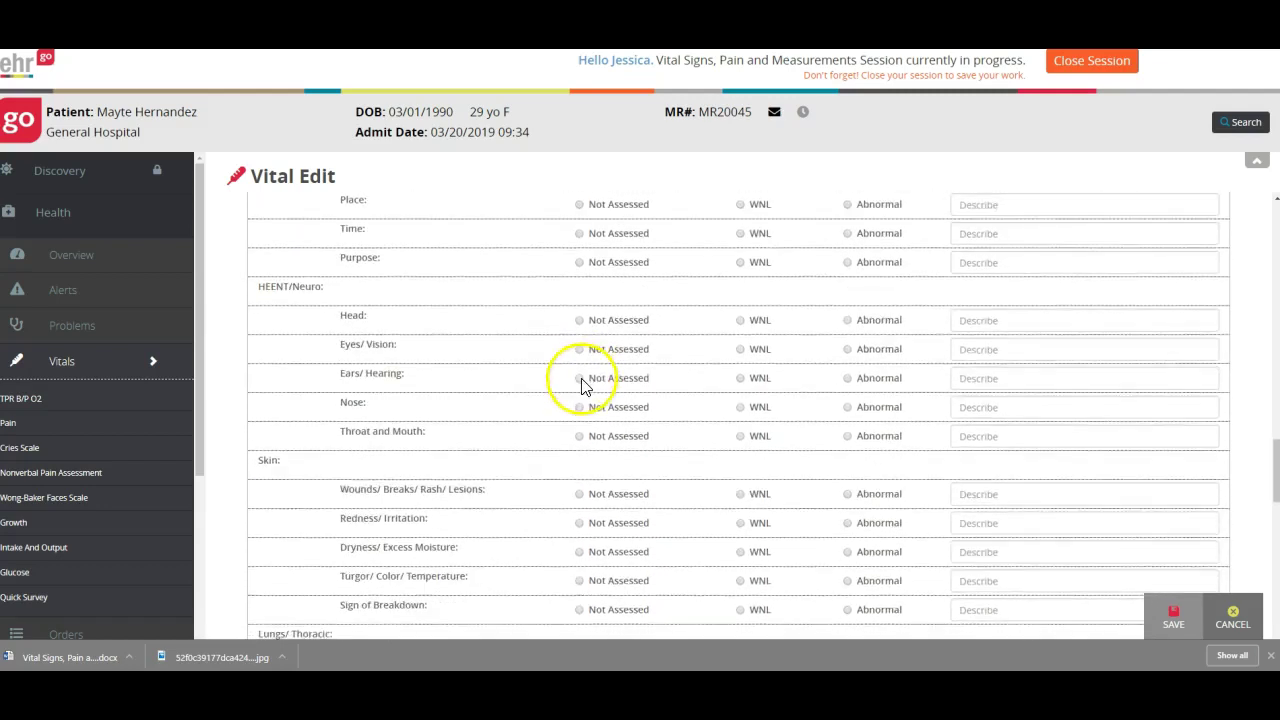
scroll(573, 369, "up", 3)
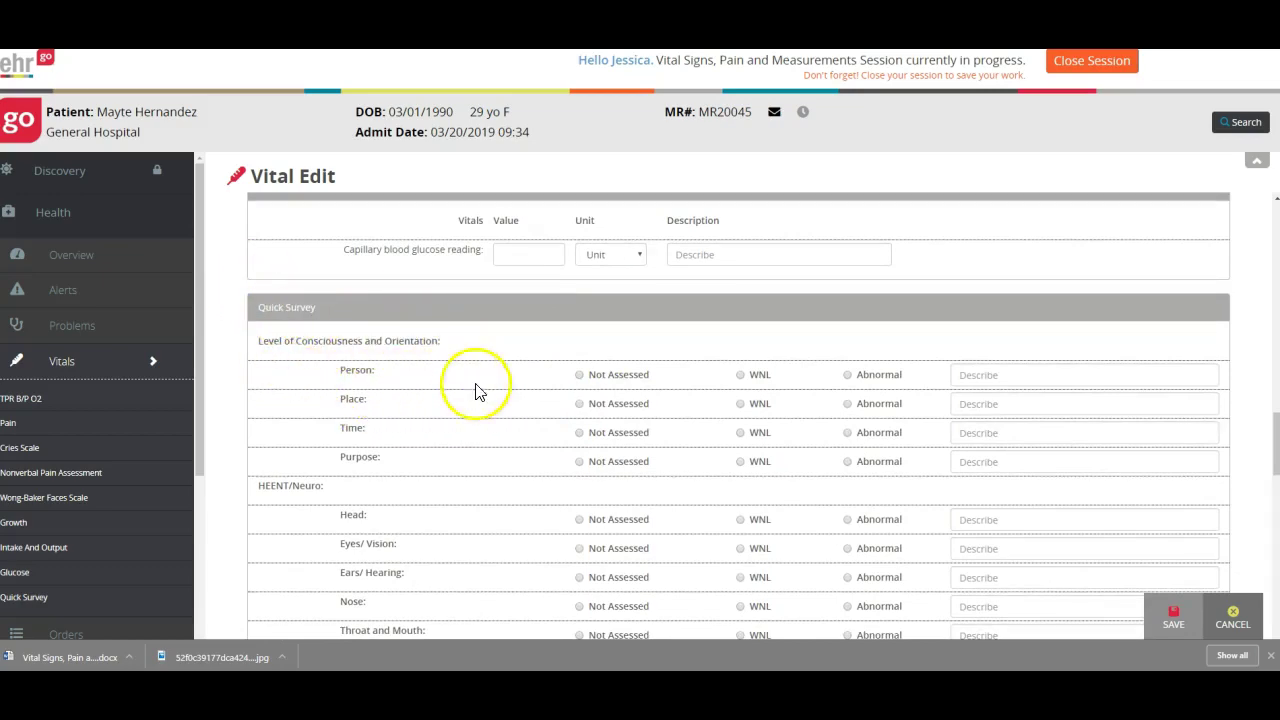
scroll(478, 395, "down", 6)
scroll(480, 397, "down", 8)
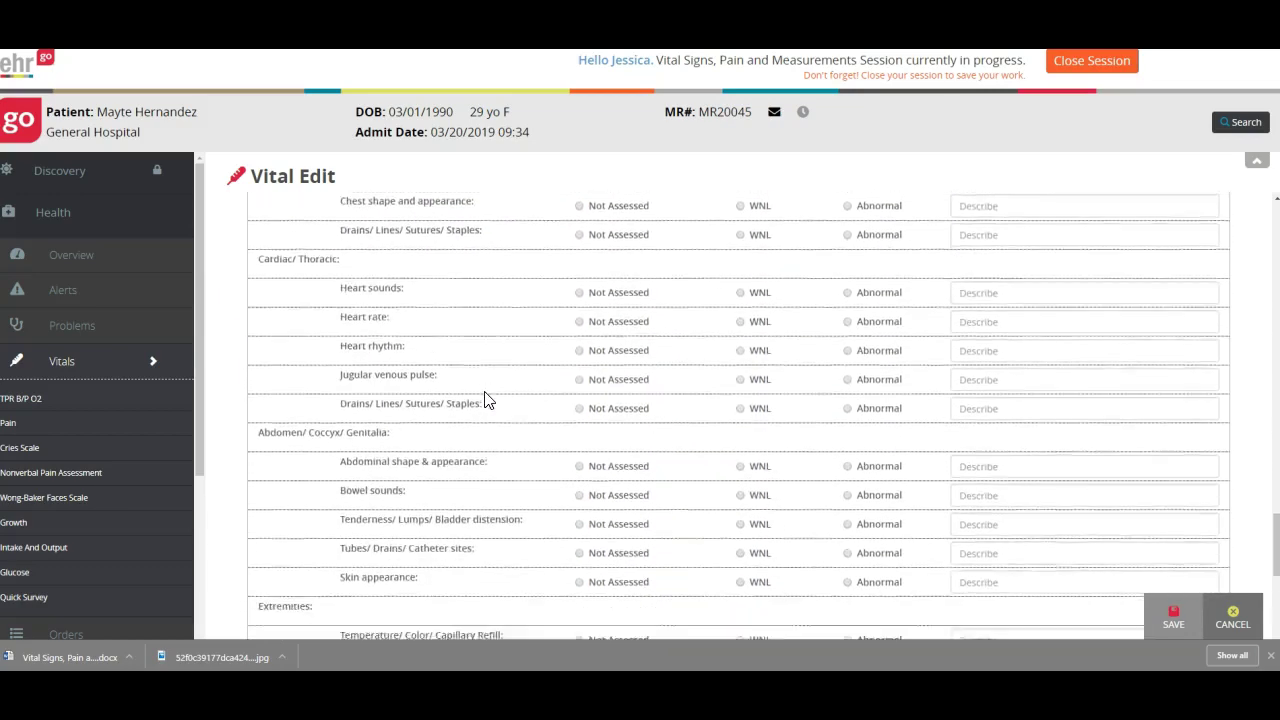
scroll(494, 400, "down", 4)
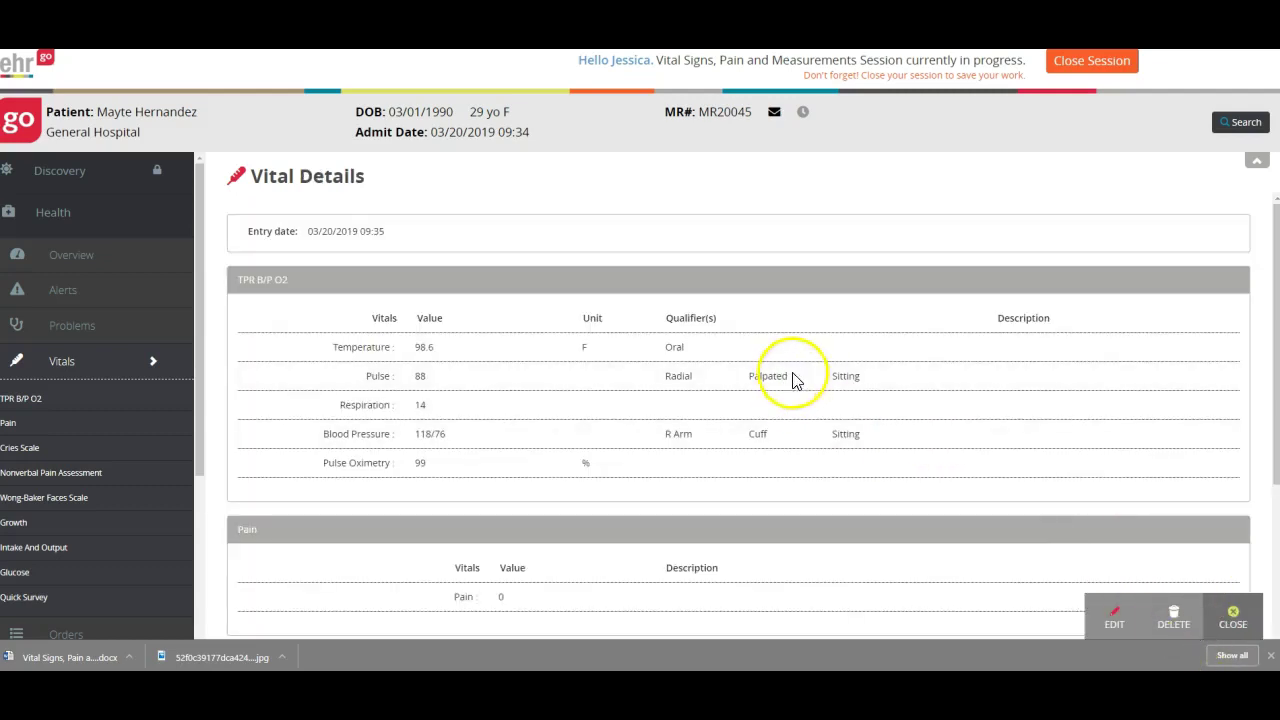
scroll(875, 380, "down", 3)
scroll(885, 390, "up", 3)
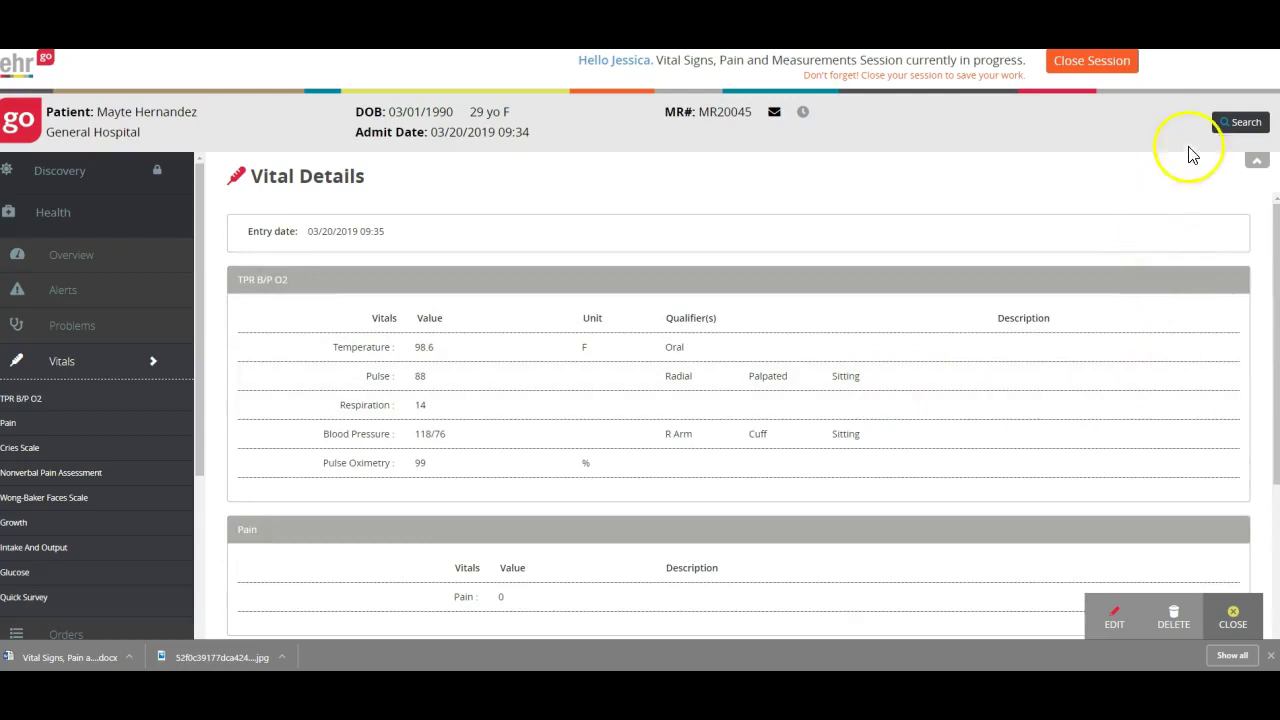
left_click(1090, 72)
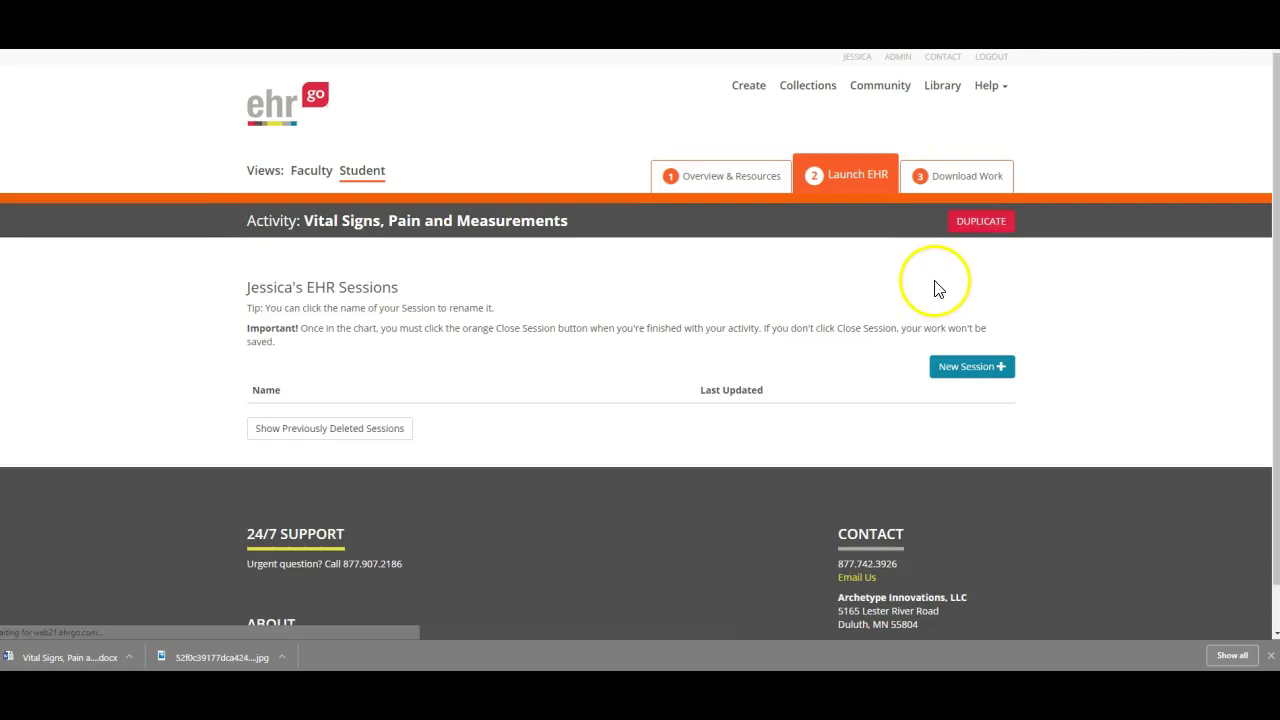
- Show the list of saved sessions available for download
left_click(986, 178)
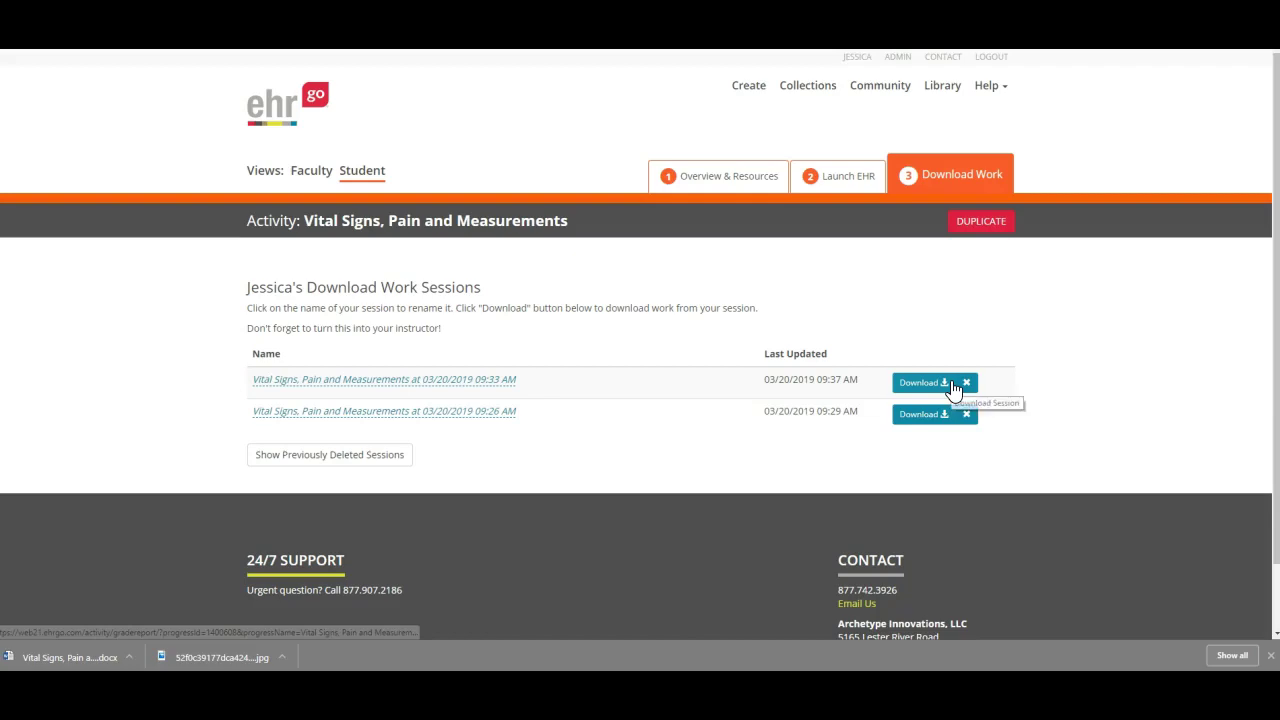
- Read through the downloaded Vital Signs progress report PDF in Acrobat Reader
scroll(829, 500, "down", 5)
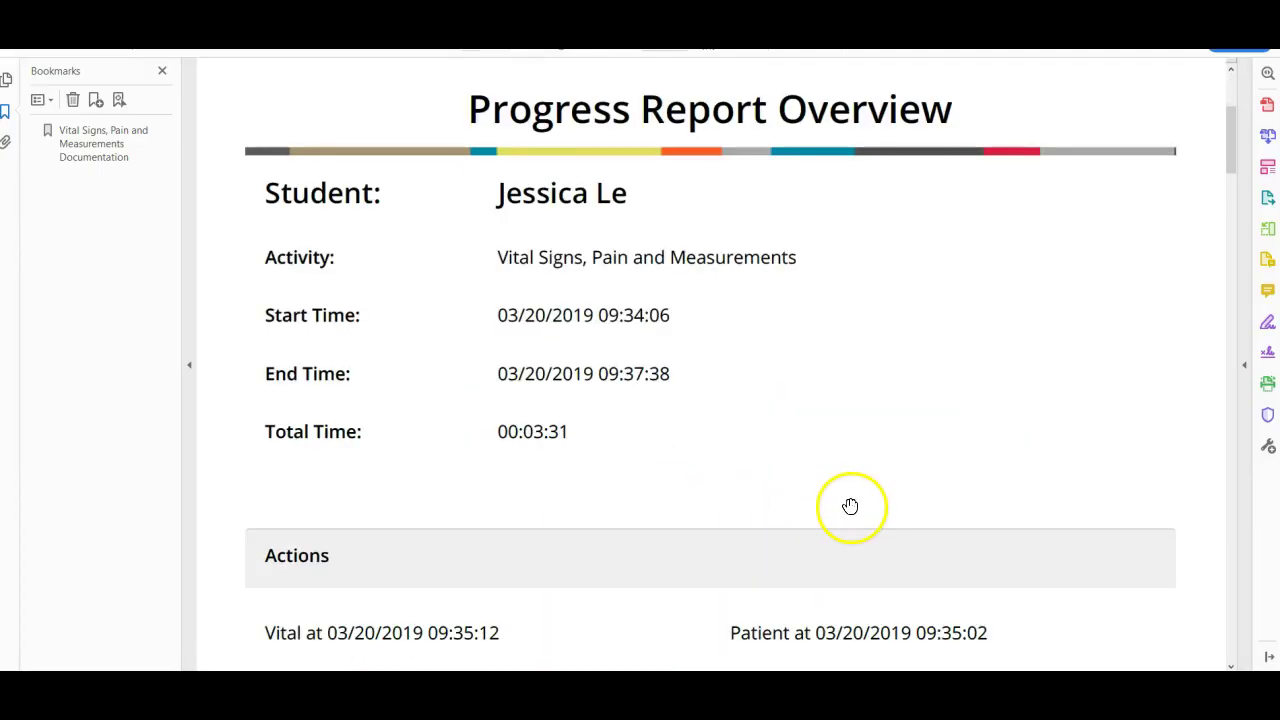
scroll(880, 430, "down", 12)
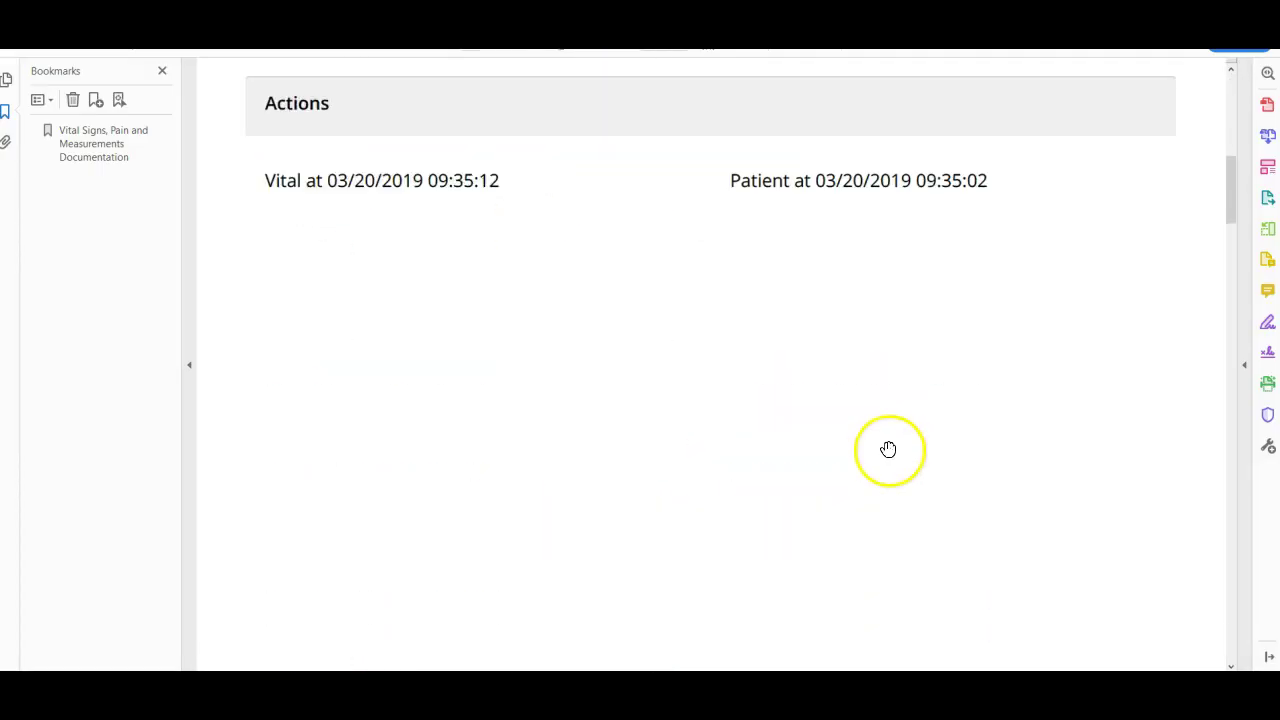
scroll(892, 448, "down", 6)
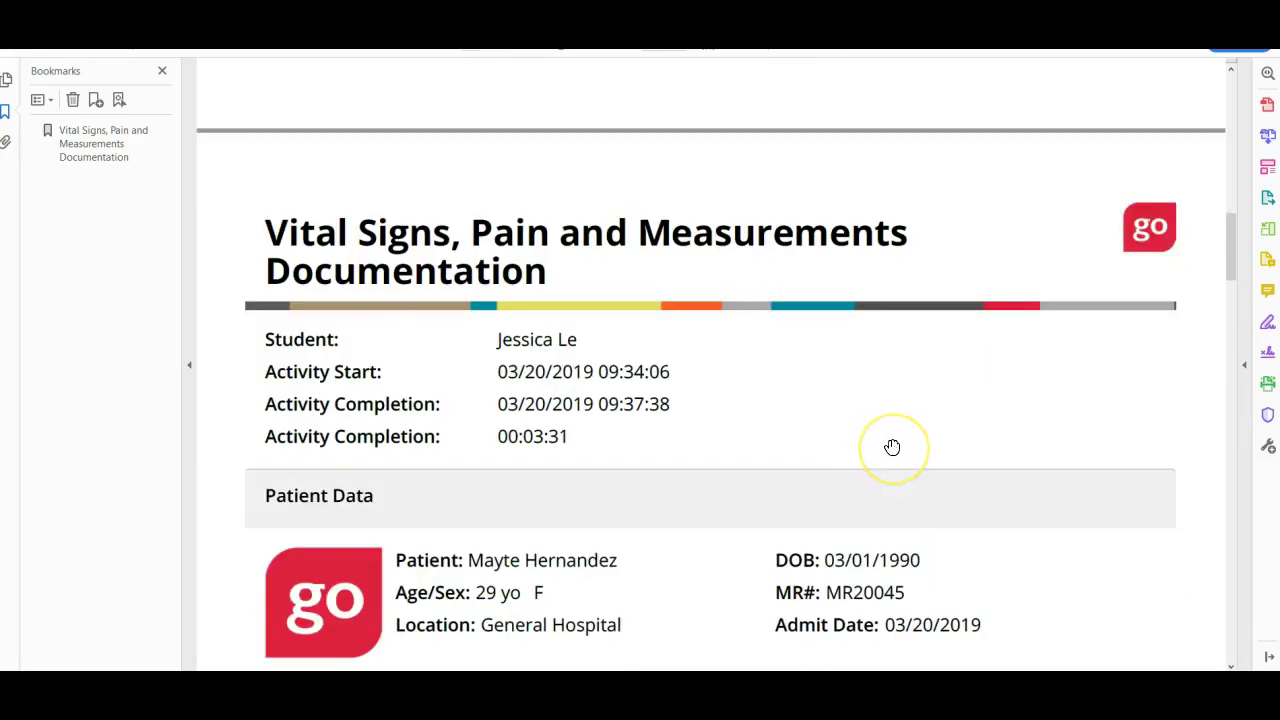
scroll(892, 447, "down", 4)
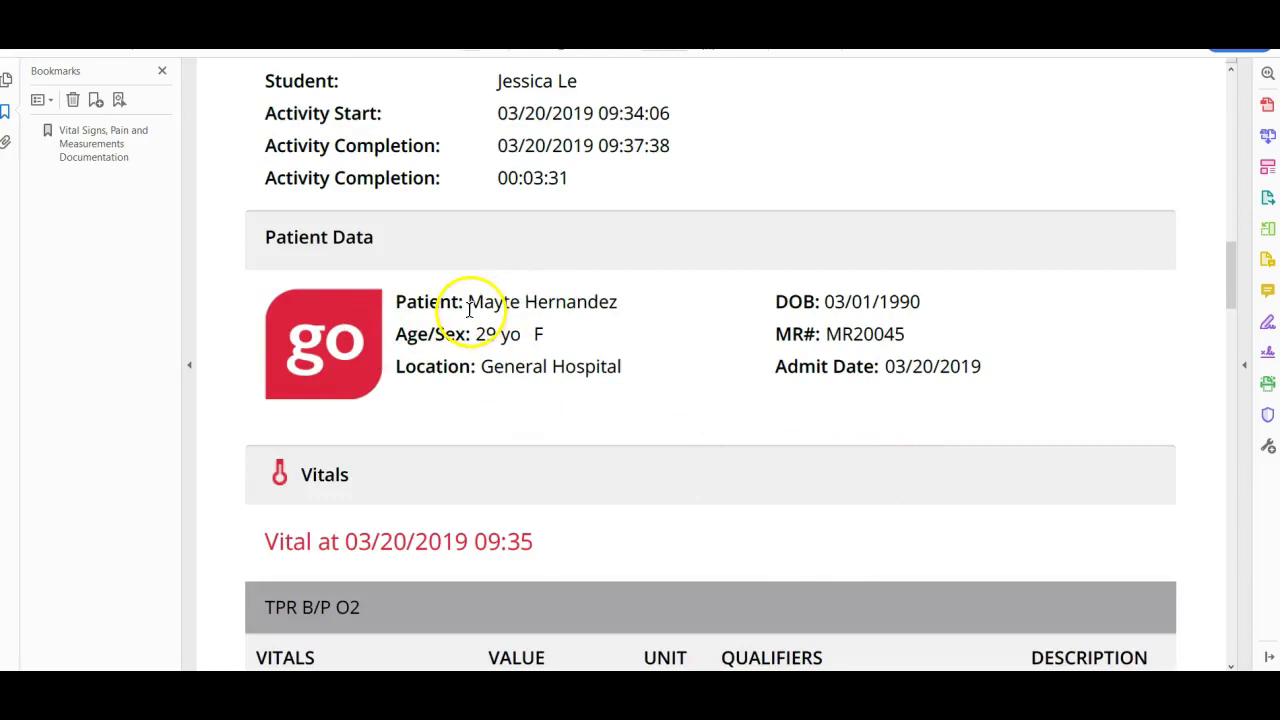
scroll(778, 365, "down", 7)
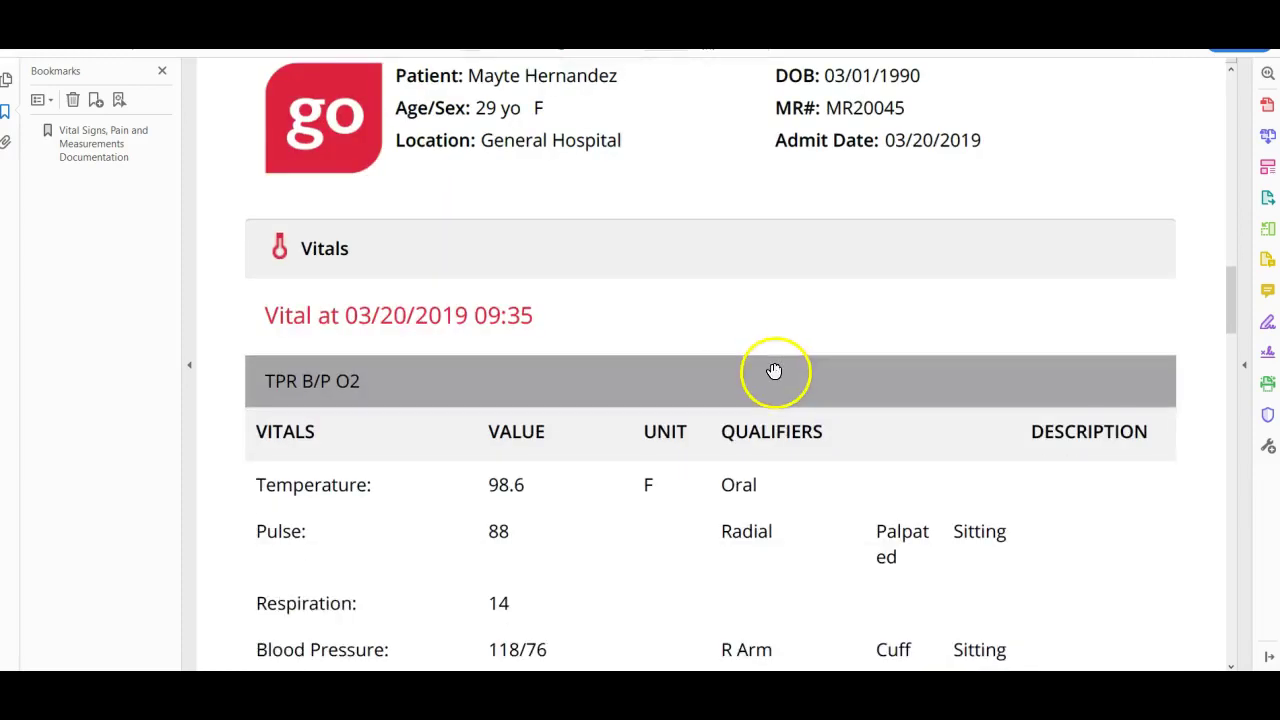
scroll(800, 450, "down", 13)
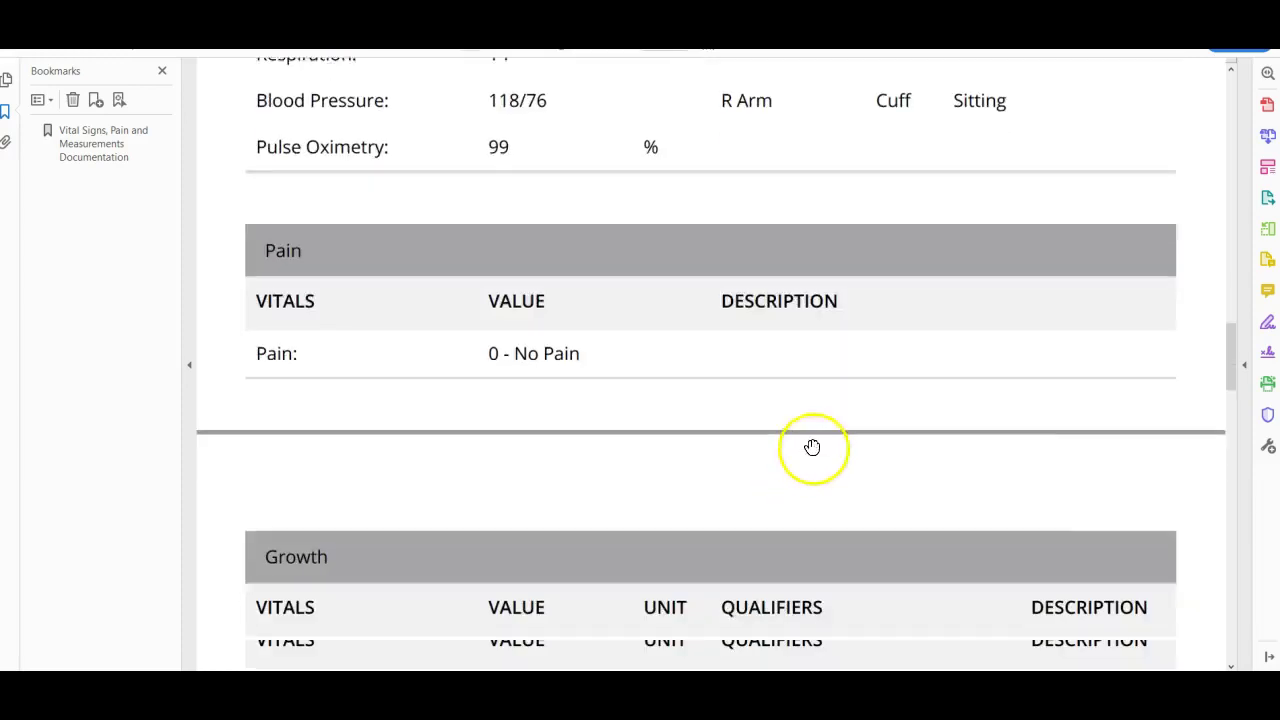
scroll(811, 430, "down", 4)
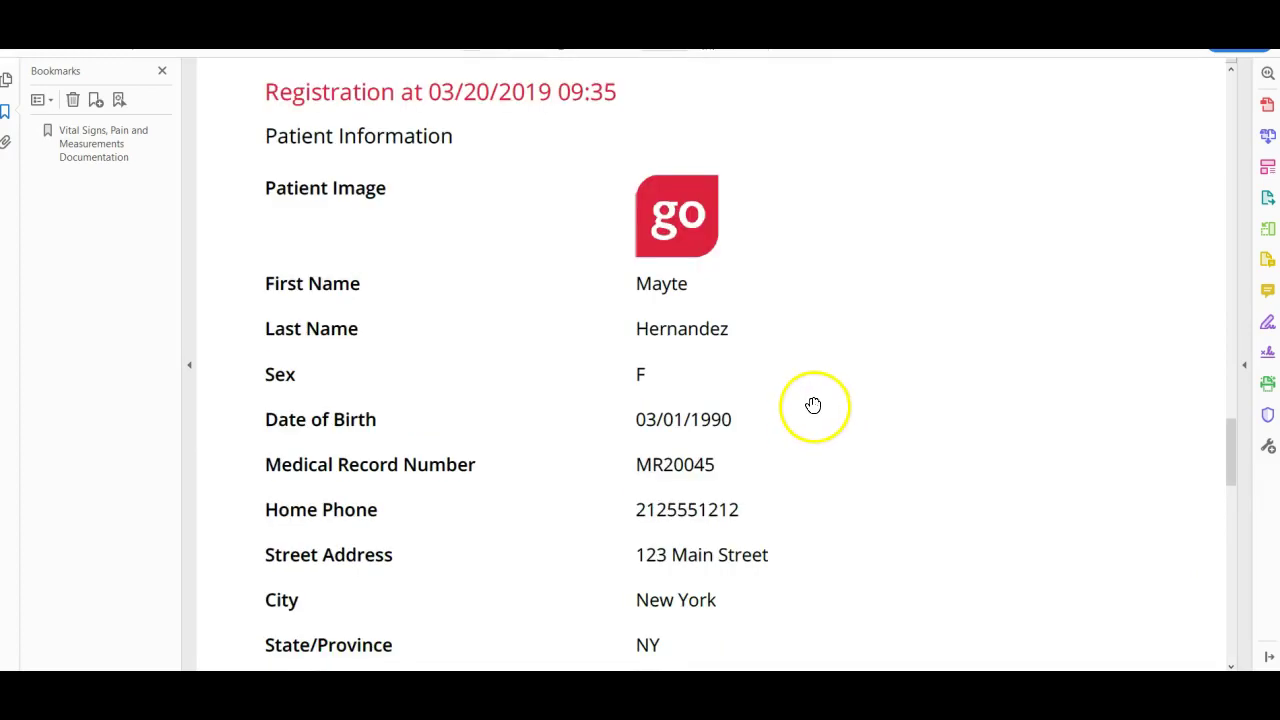
scroll(820, 400, "down", 3)
scroll(818, 400, "down", 12)
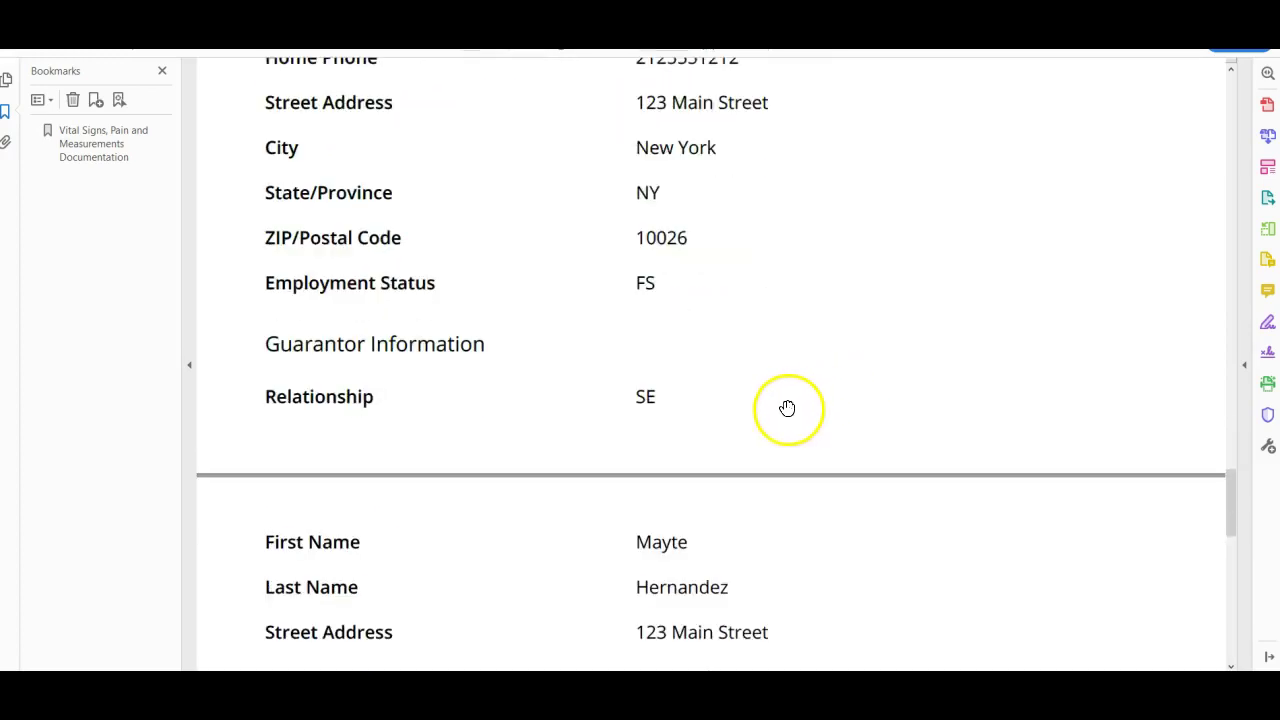
scroll(812, 390, "down", 6)
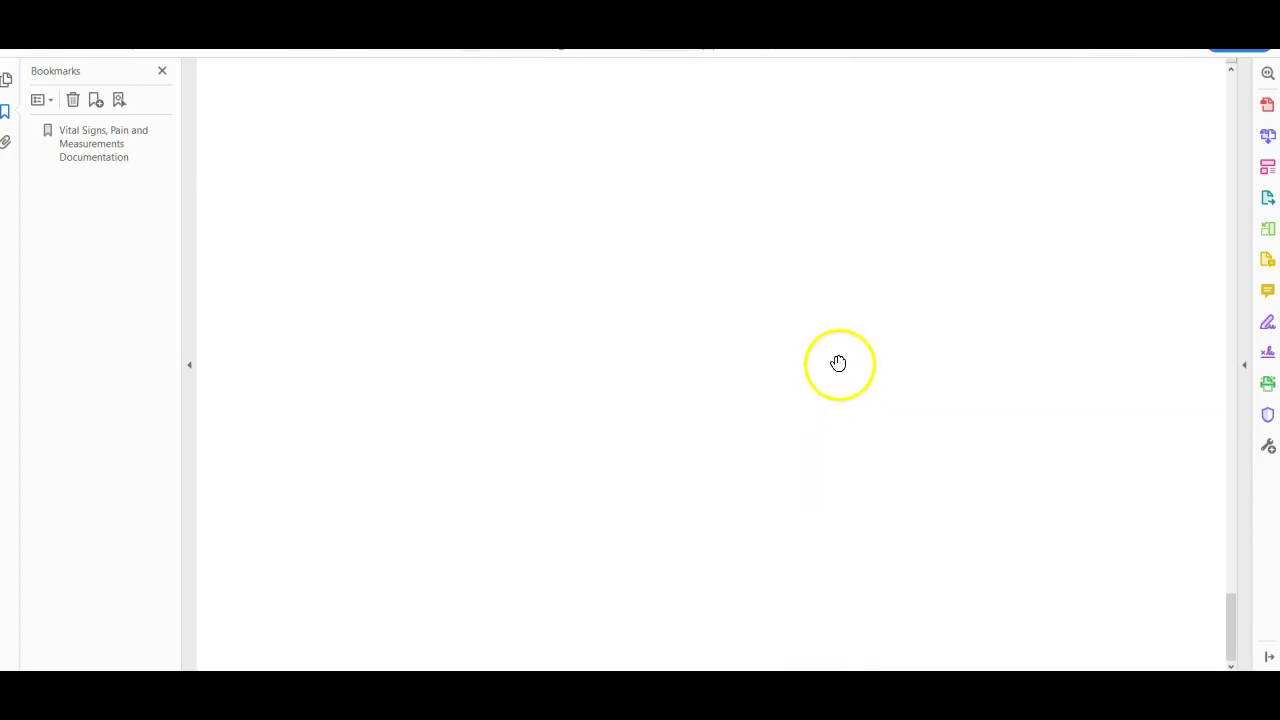
scroll(830, 355, "up", 1)
scroll(830, 355, "up", 7)
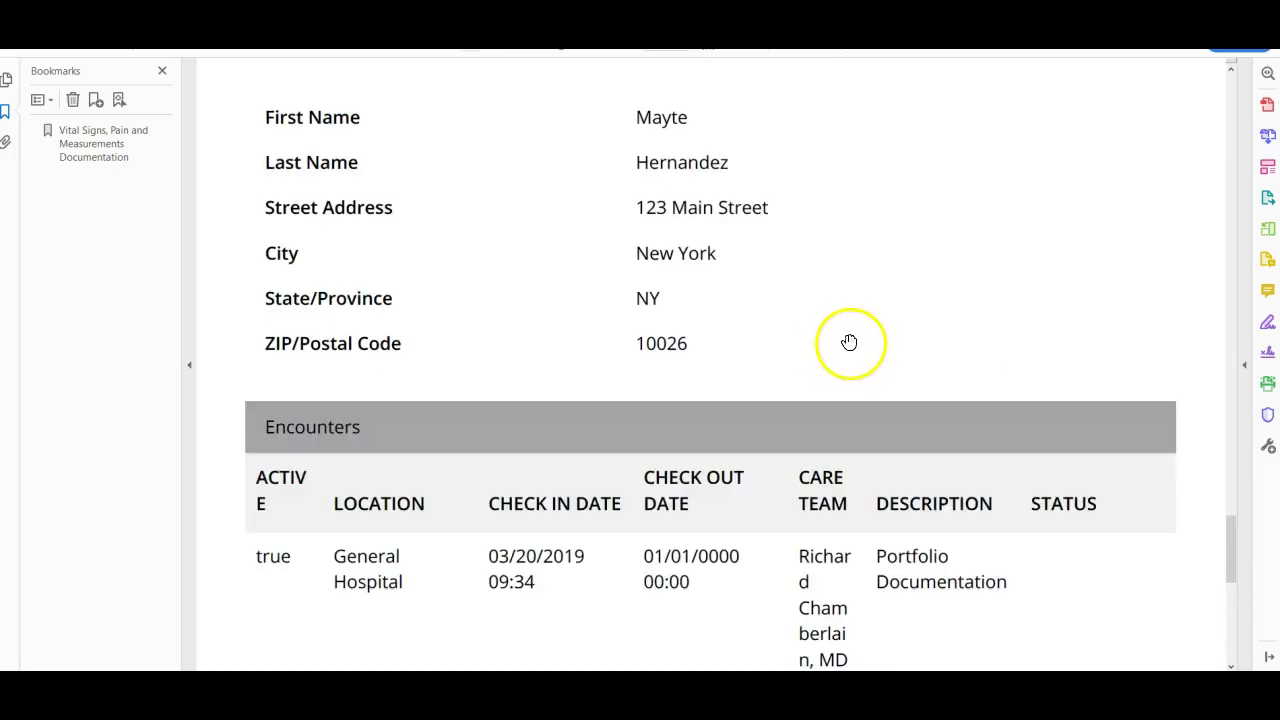
scroll(849, 343, "up", 4)
scroll(858, 326, "up", 20)
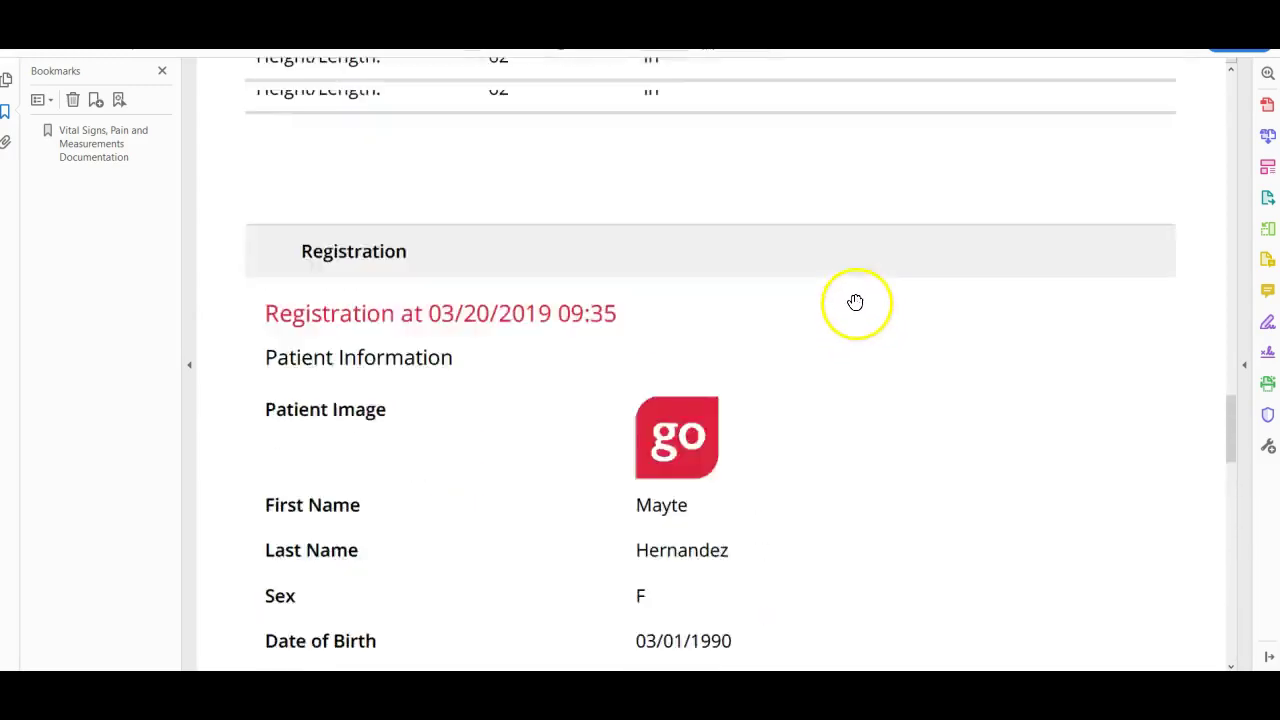
scroll(858, 278, "up", 15)
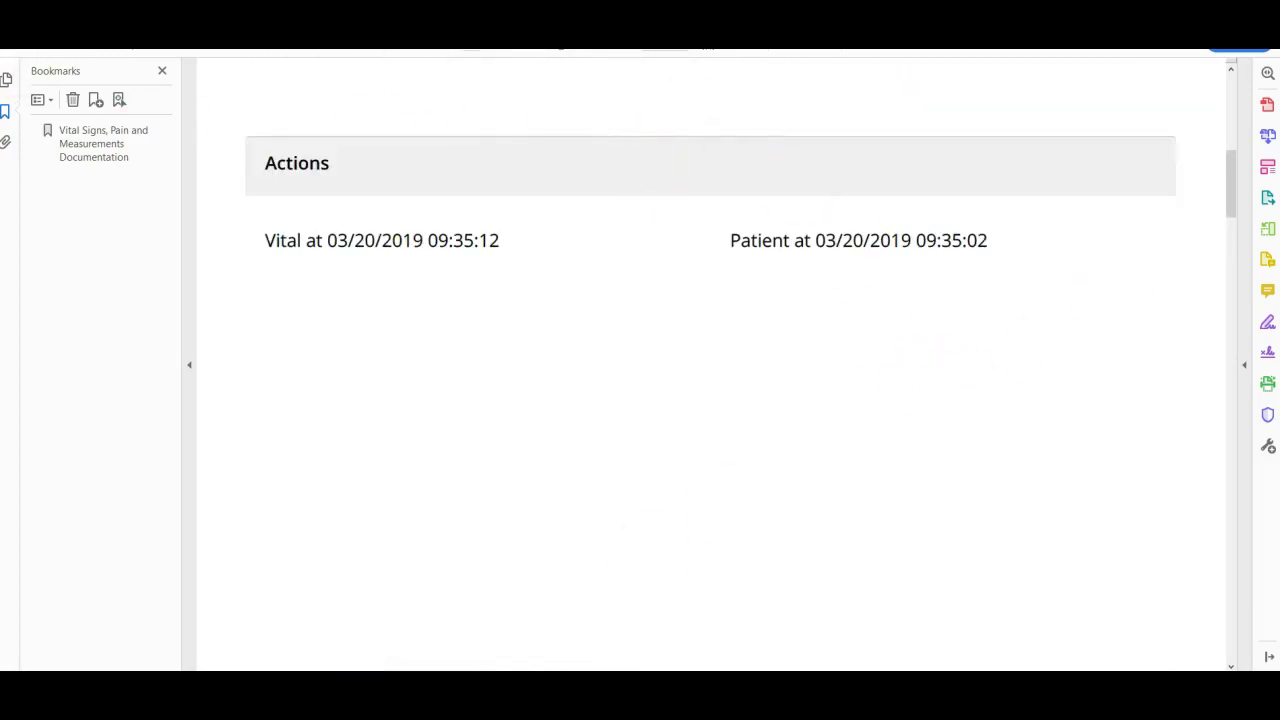
- Return from Acrobat to the browser's Download Work sessions page
key("alt+Tab")
right_click(436, 700)
left_click(430, 340)
key("alt+Tab")
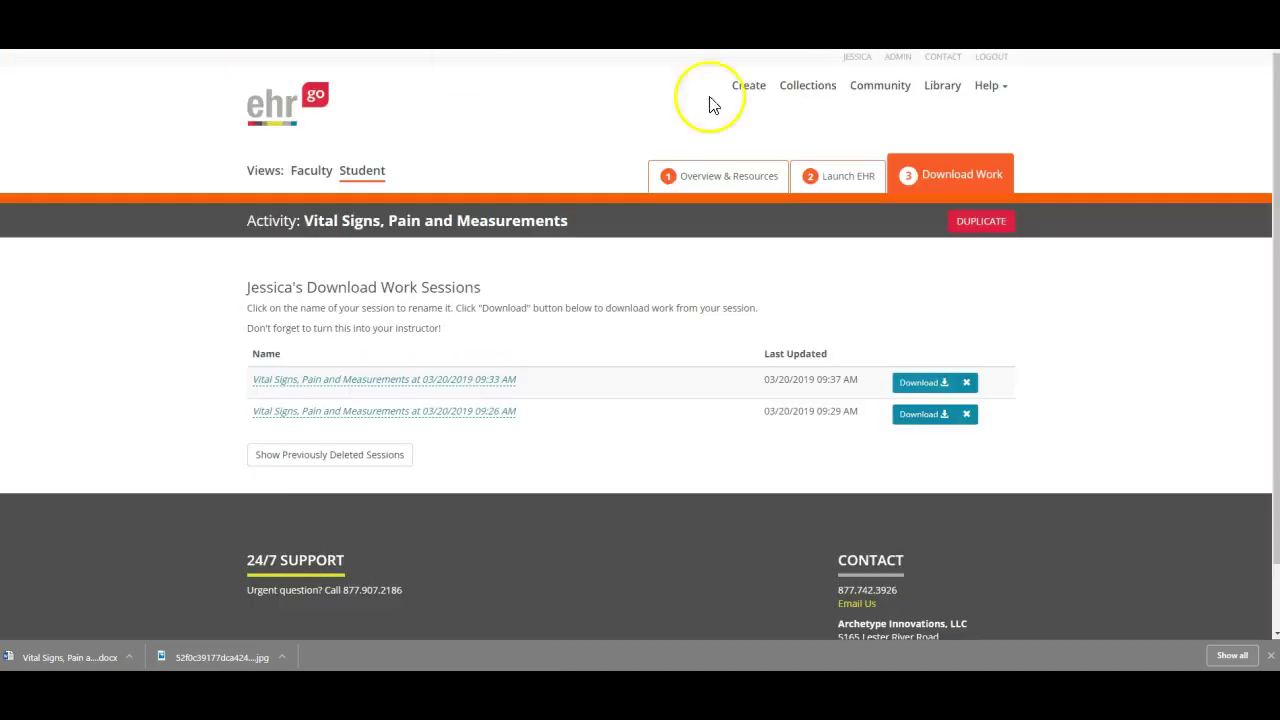
- Launch a new EHR session and save the patient's registration with a new first and last name
left_click(826, 180)
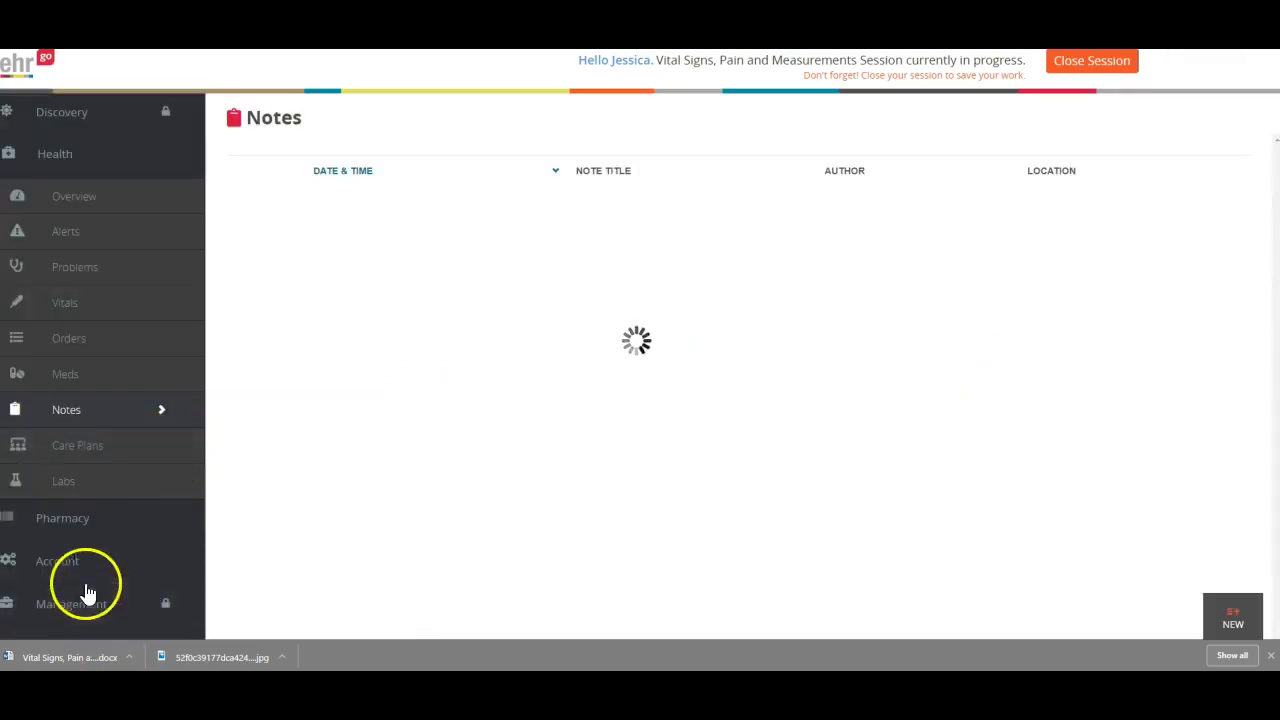
left_click(94, 620)
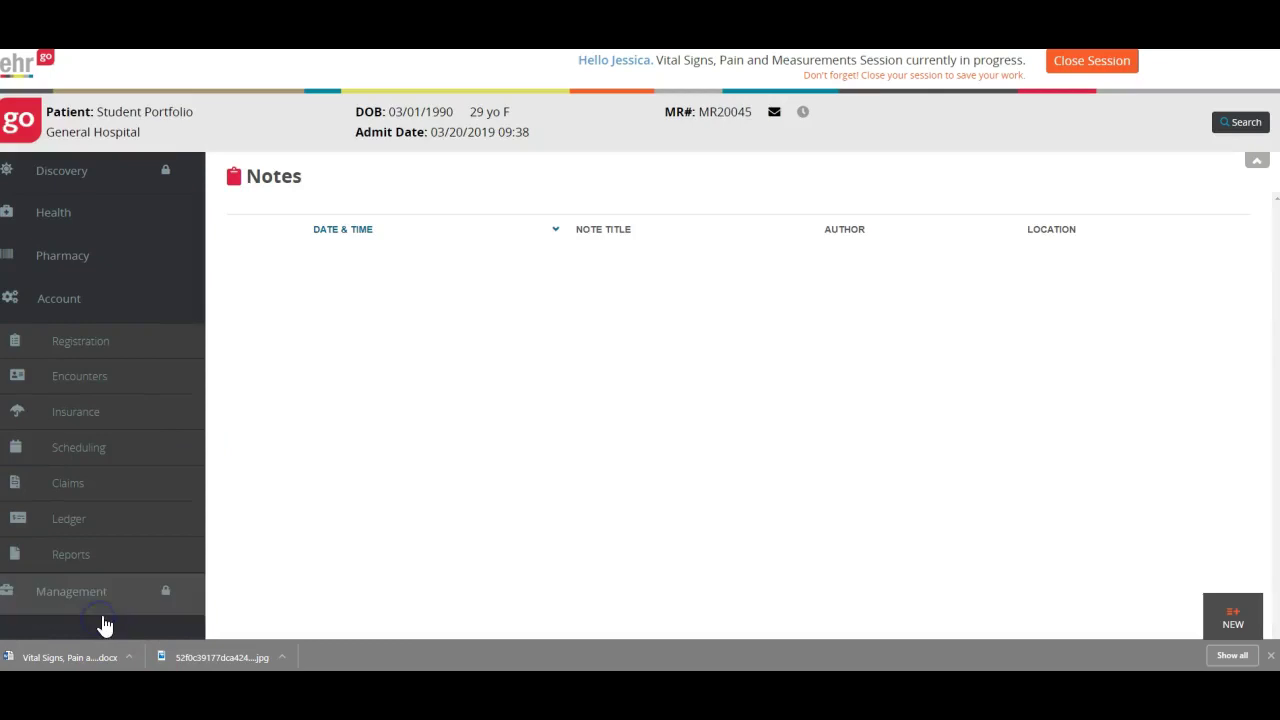
left_click(98, 342)
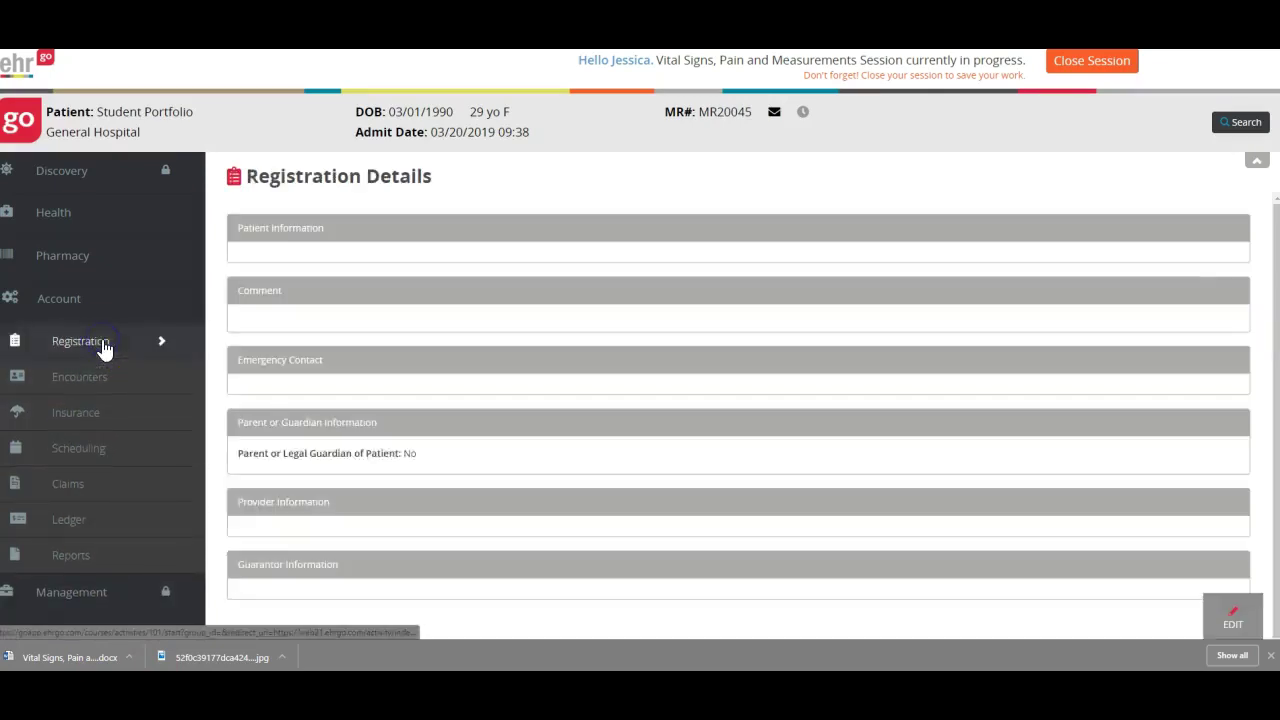
left_click(1230, 614)
left_click(679, 283)
type("Laura")
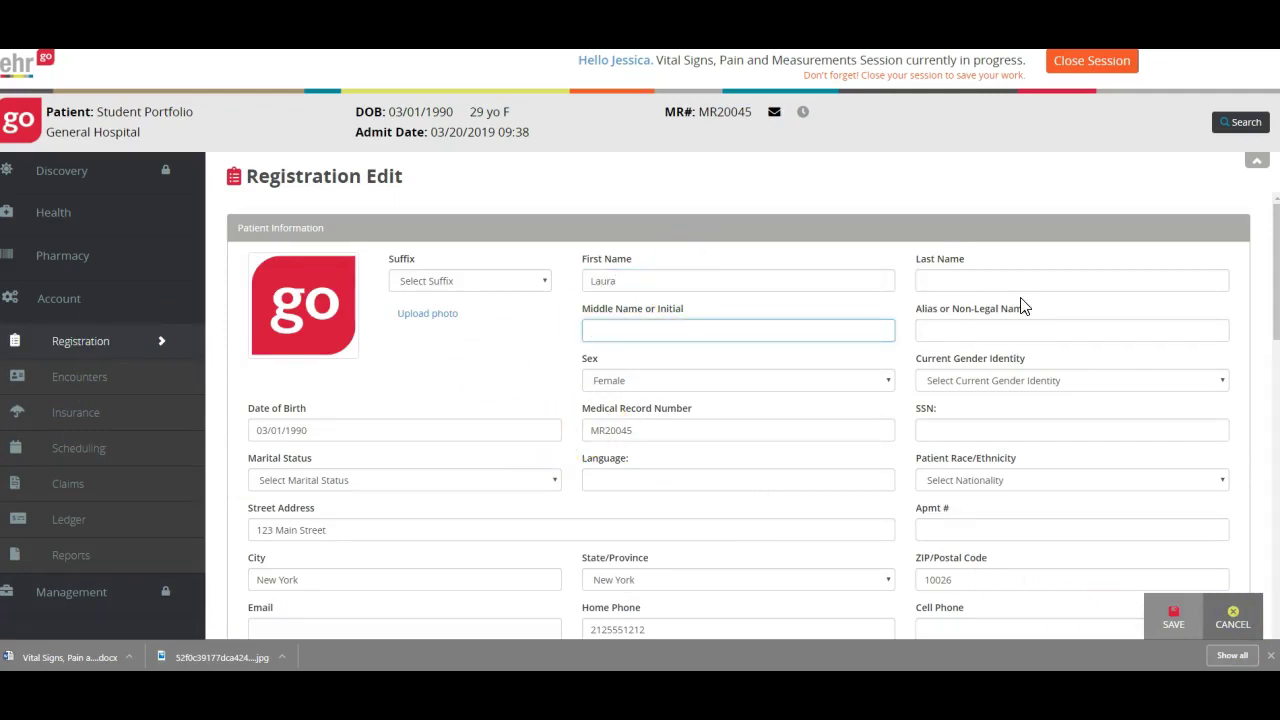
key("shift+Tab")
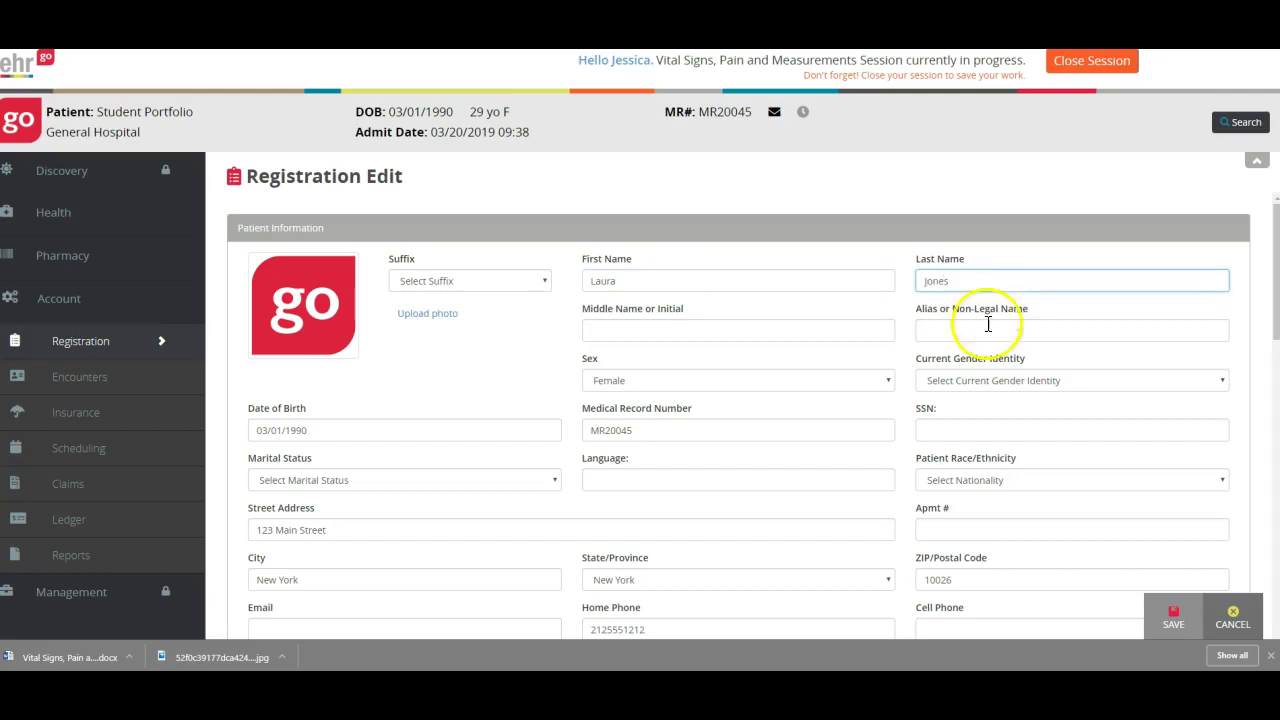
left_click(1186, 631)
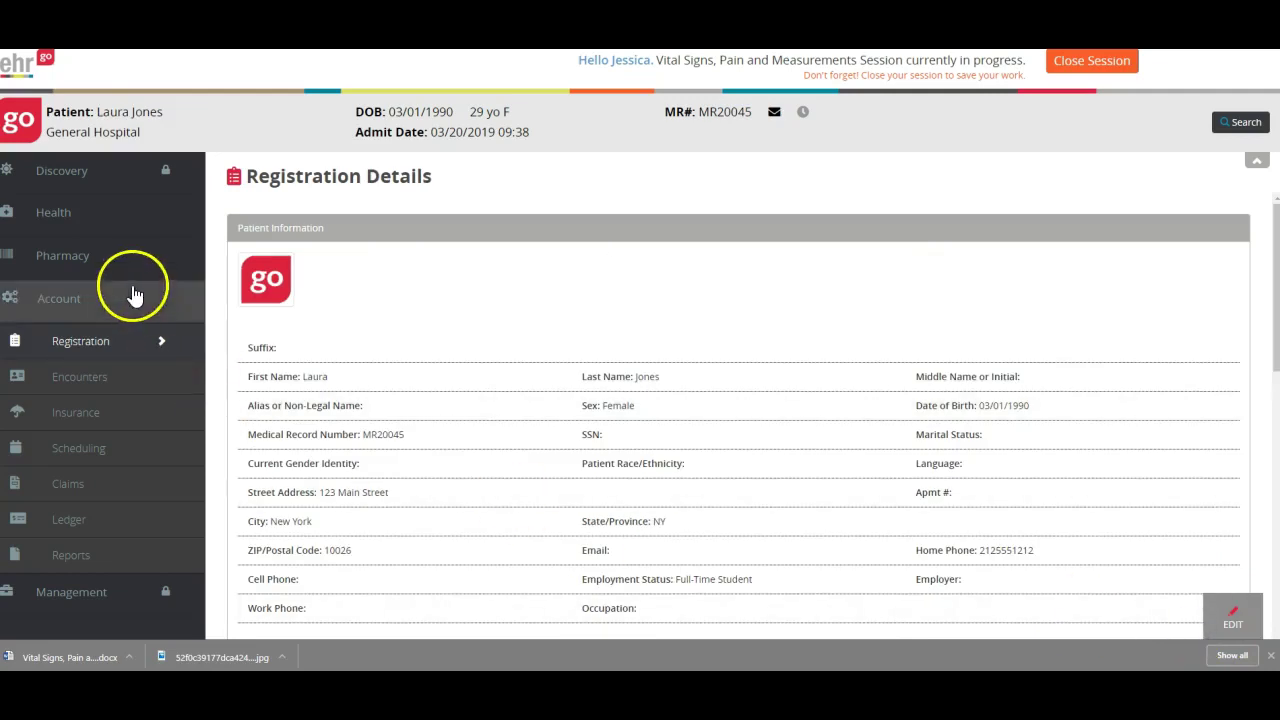
- Start a new vitals entry for the renamed patient, entering 98 as the temperature
left_click(129, 229)
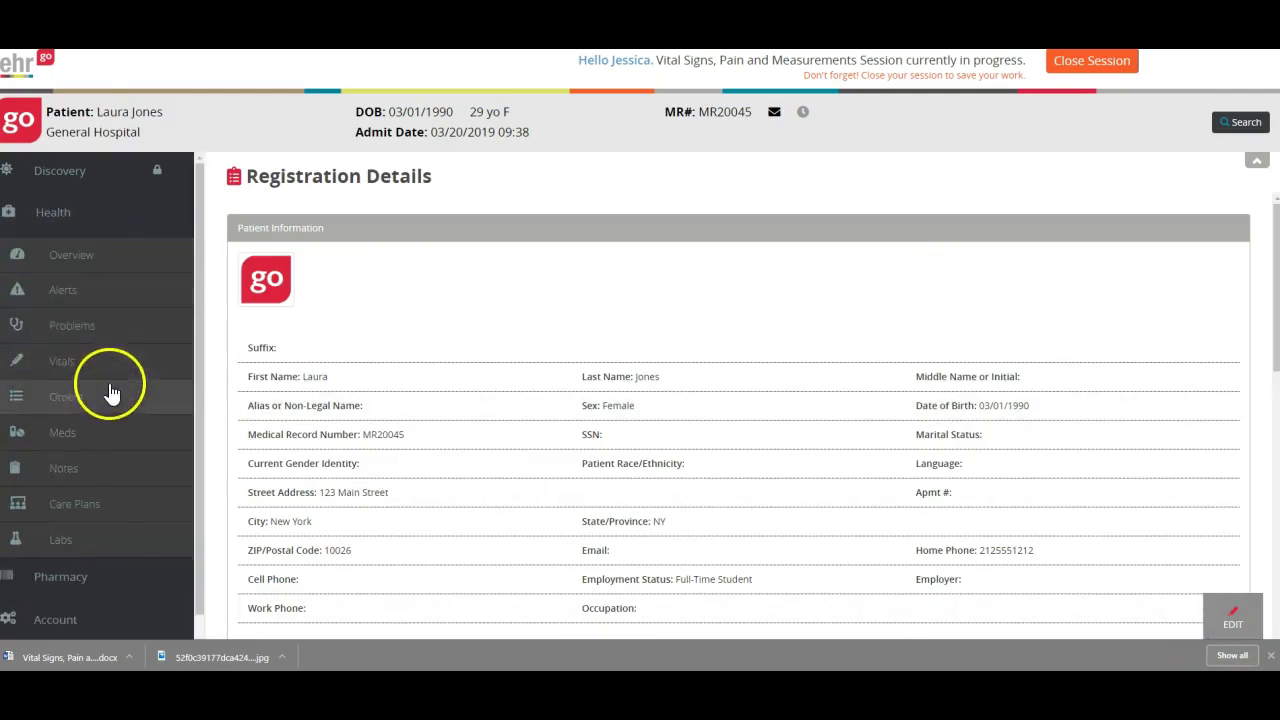
left_click(106, 377)
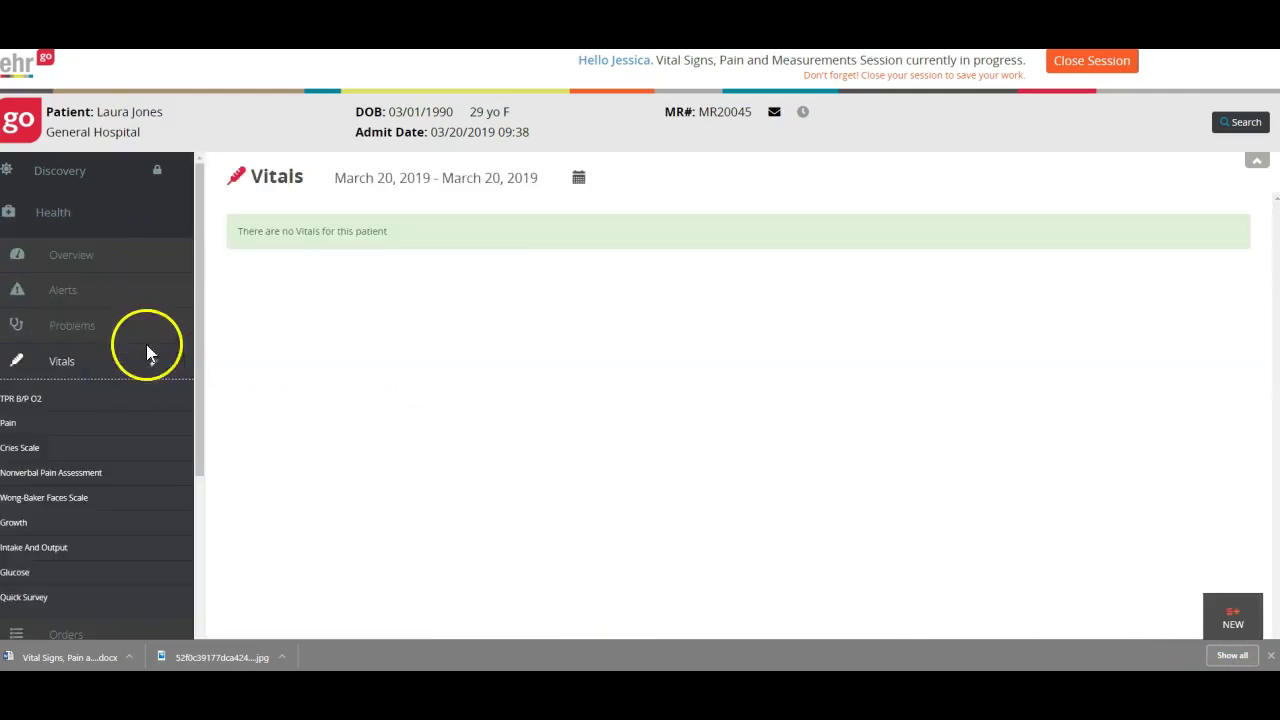
left_click(1233, 618)
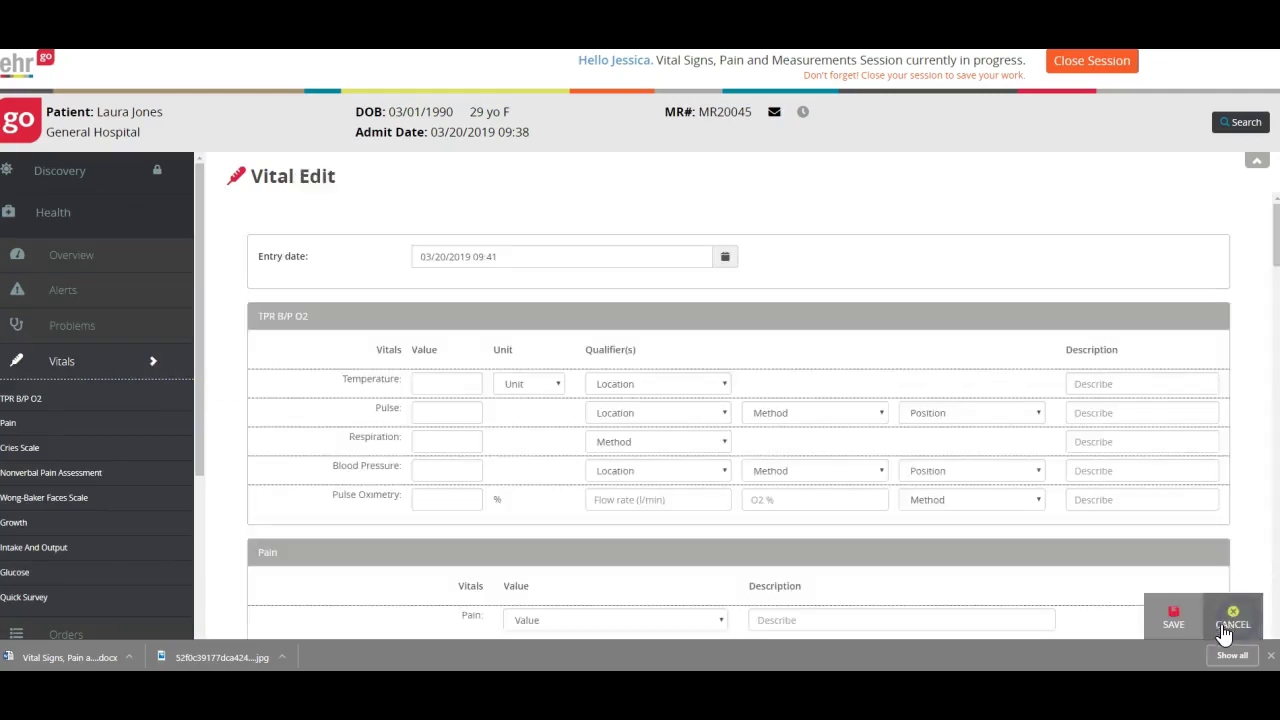
left_click(430, 387)
scroll(668, 494, "down", 5)
scroll(669, 509, "up", 4)
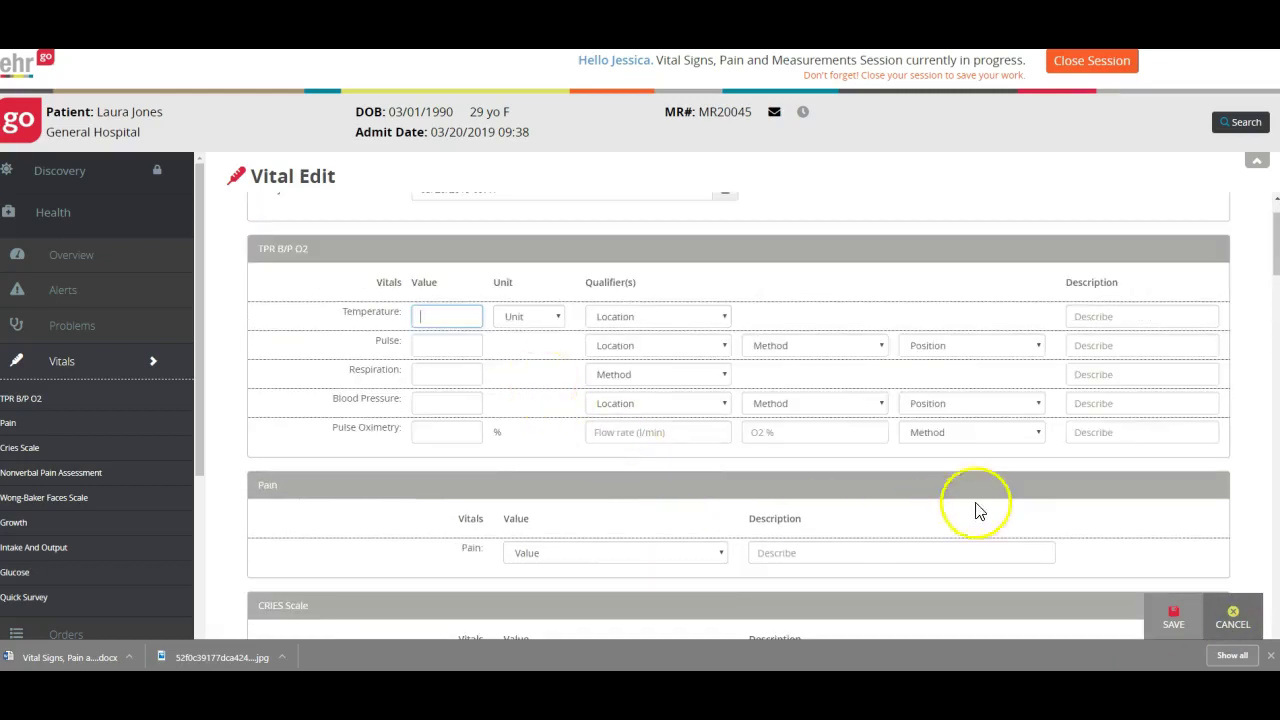